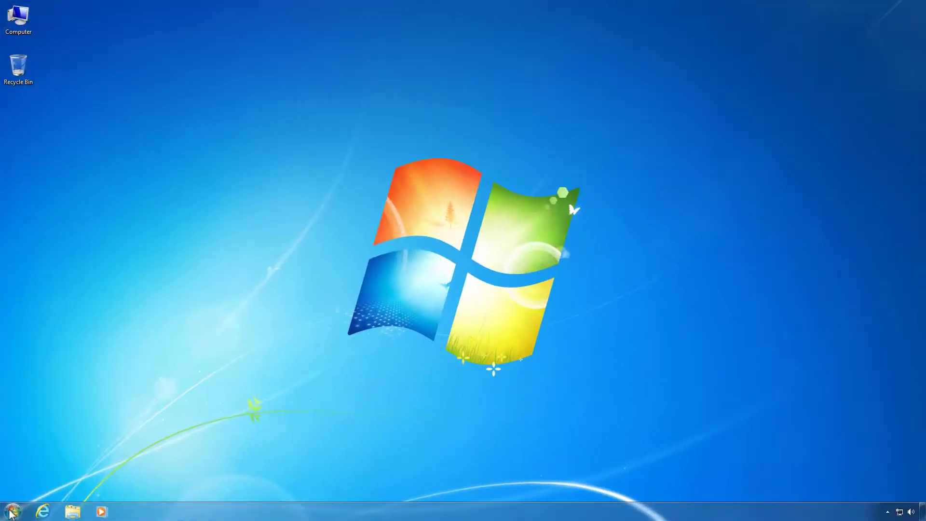
Step: Open the Change system sounds settings under Control Panel's Hardware and Sound
click(12, 512)
click(171, 407)
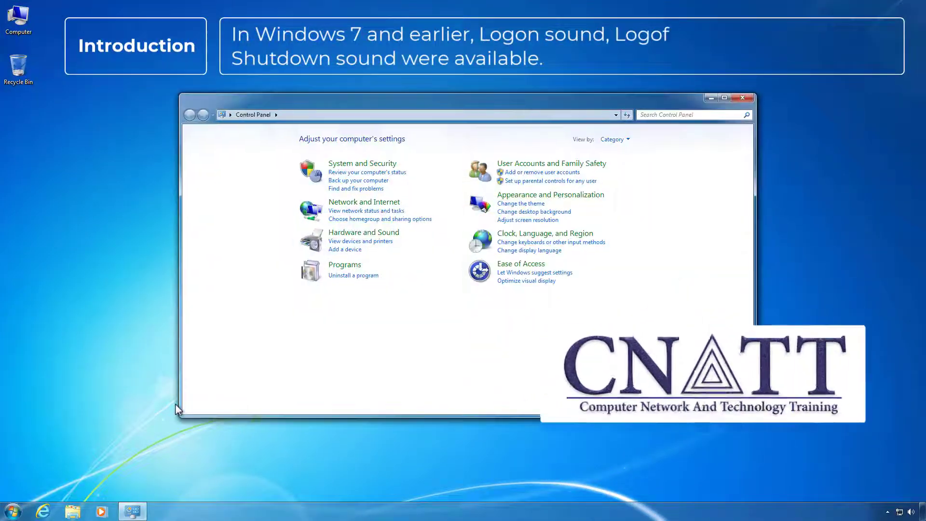
click(385, 234)
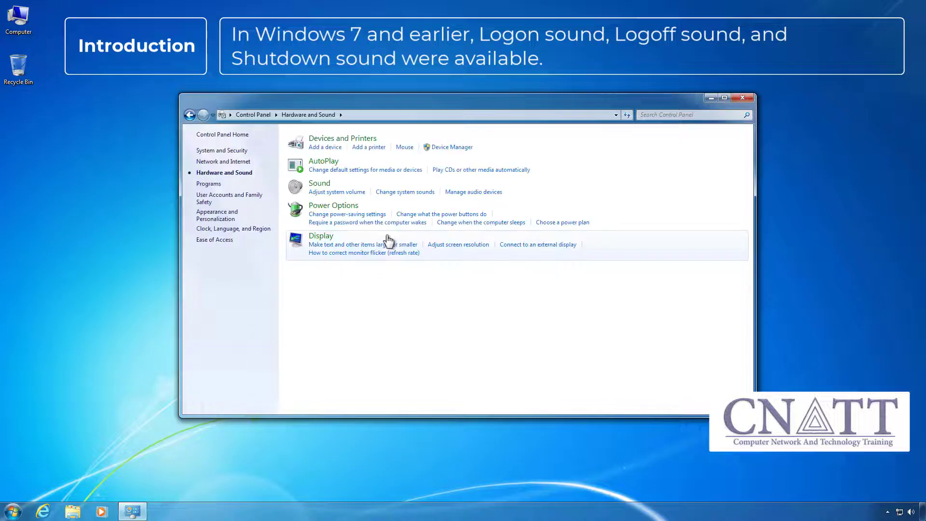
click(417, 192)
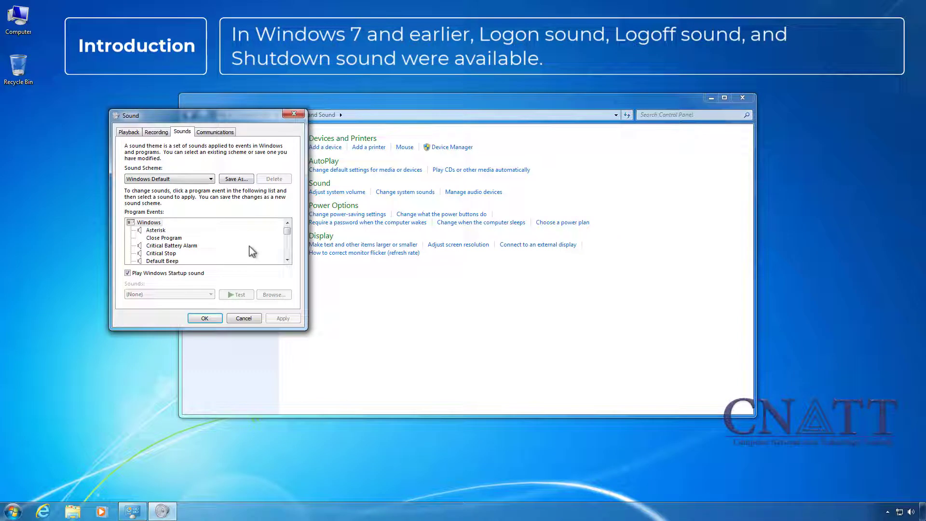
Step: Step through the Exit Windows, Windows Logoff and Windows Logon events to see their assigned sounds
click(151, 227)
scroll(154, 241, down, 2)
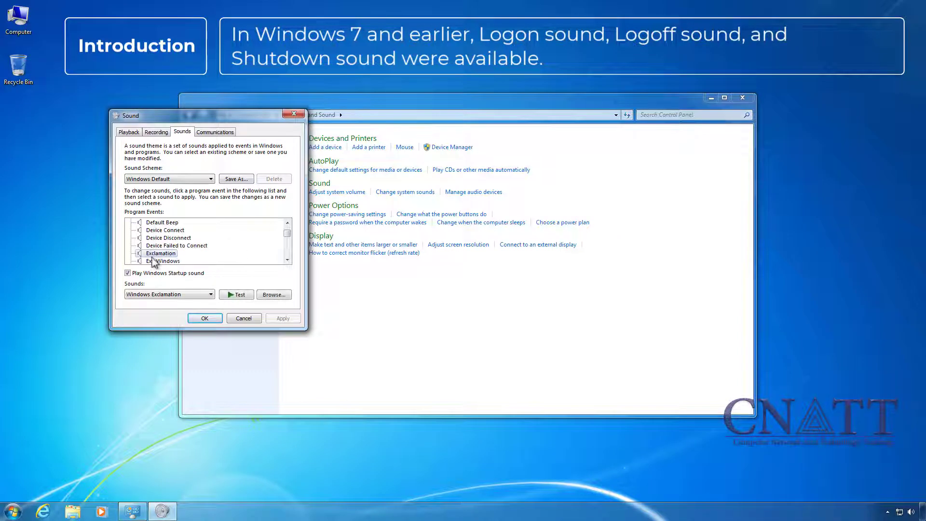
click(153, 261)
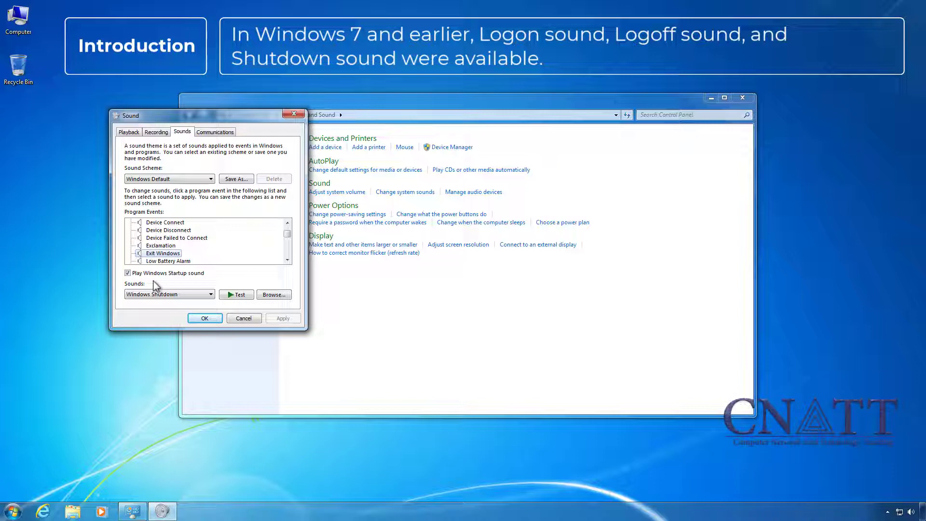
key(Down)
key(Down)
key(Down)
key(Down)
key(Down)
key(Down)
key(Down)
key(Down)
key(Down)
key(Down)
key(Down)
key(Down)
key(Down)
key(Down)
key(Down)
key(Down)
key(Down)
key(Down)
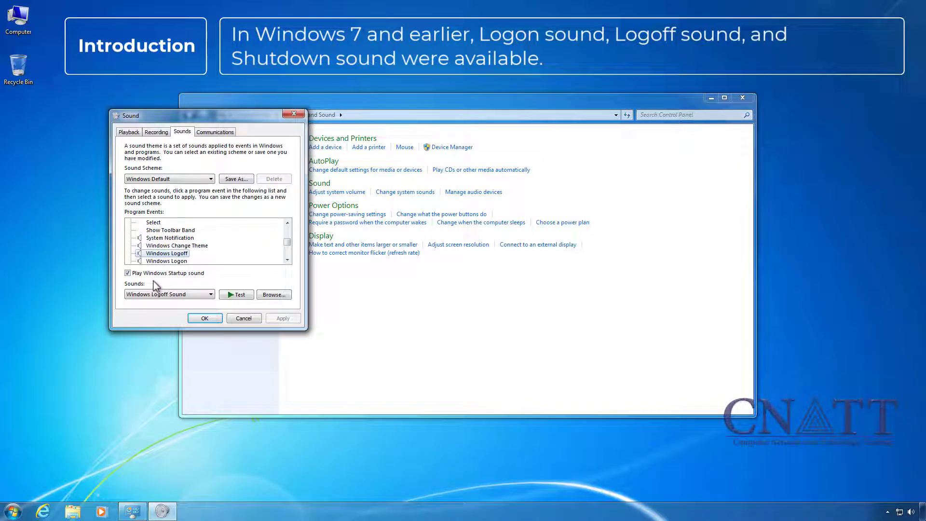
key(Down)
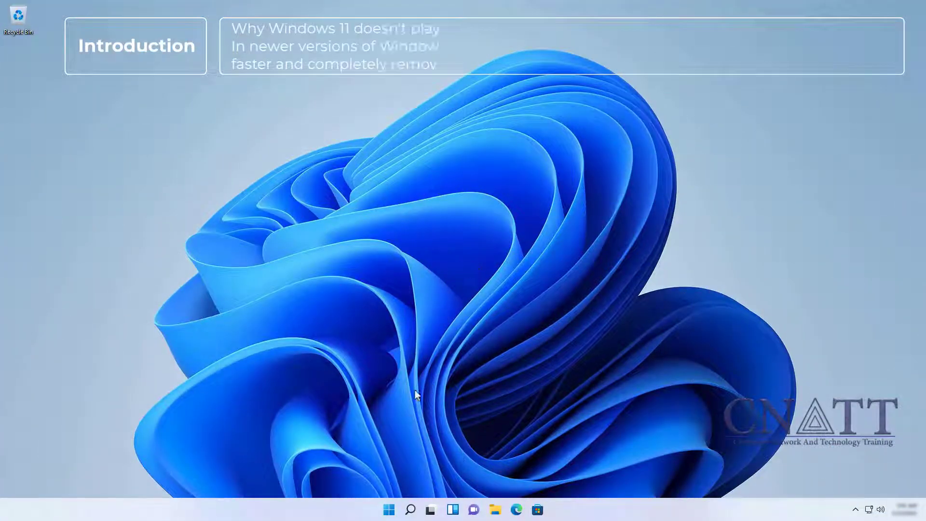
Step: Open the Sound settings from a Control Panel search via Hardware and Sound, and move the window lower right
click(386, 510)
text(control)
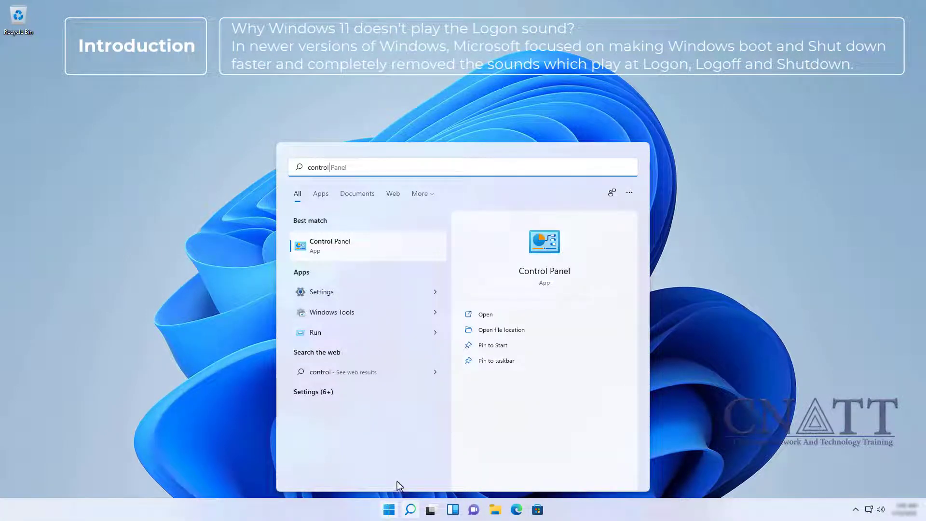
click(433, 246)
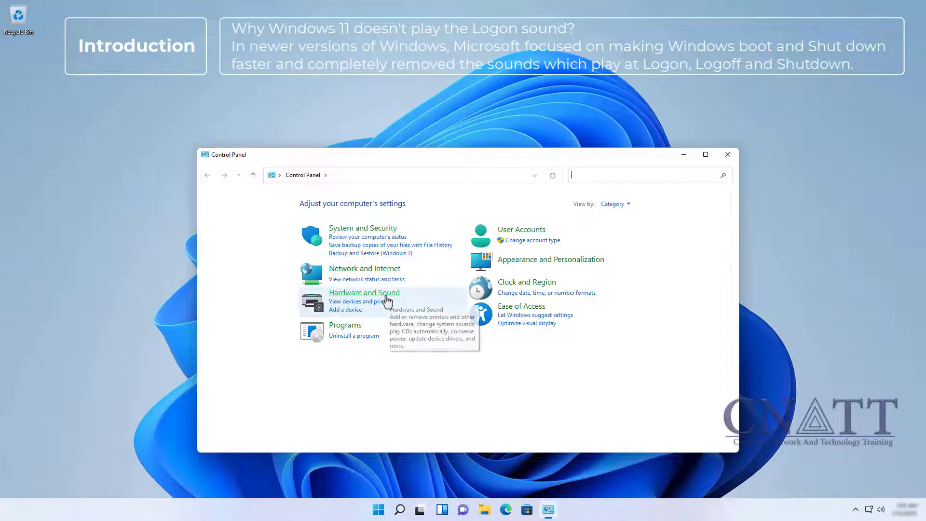
click(388, 295)
click(412, 266)
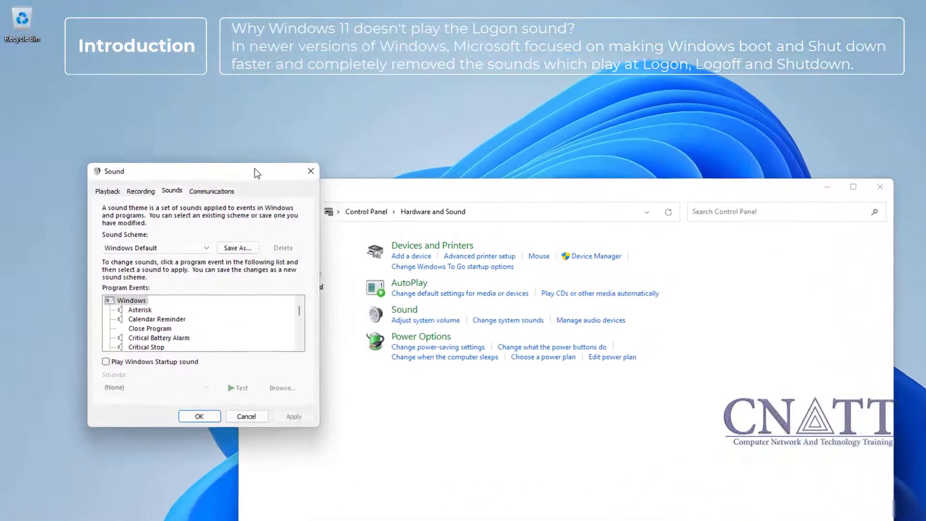
drag(257, 174, 271, 211)
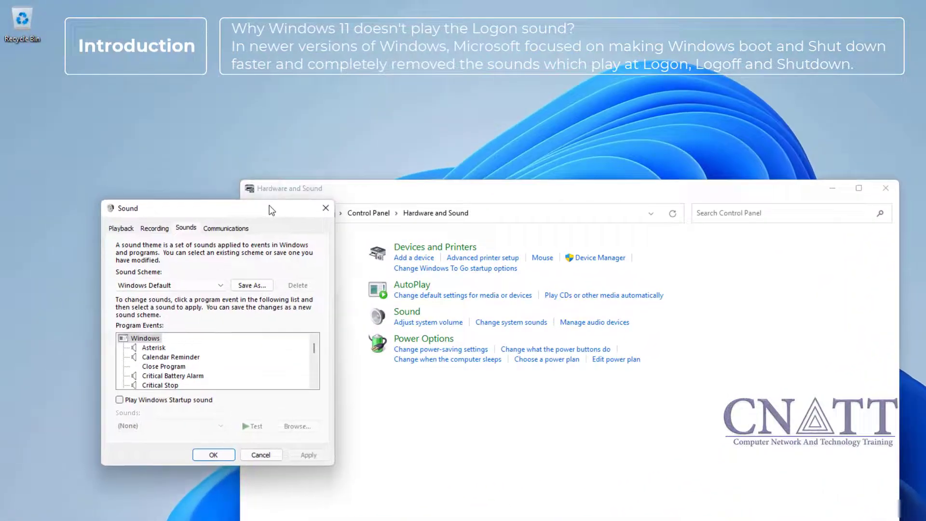
Step: Scroll the Program Events list down to the Windows Speech Recognition sounds
click(314, 384)
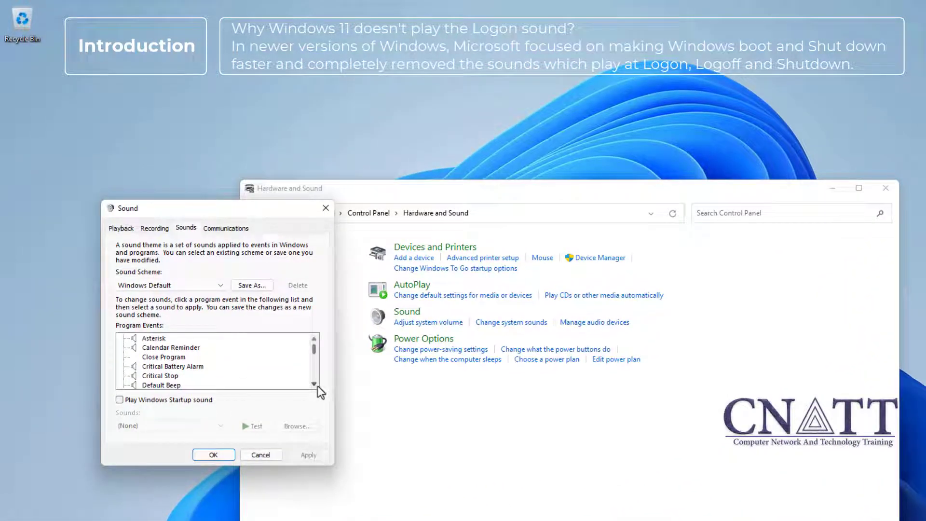
click(314, 384)
click(315, 384)
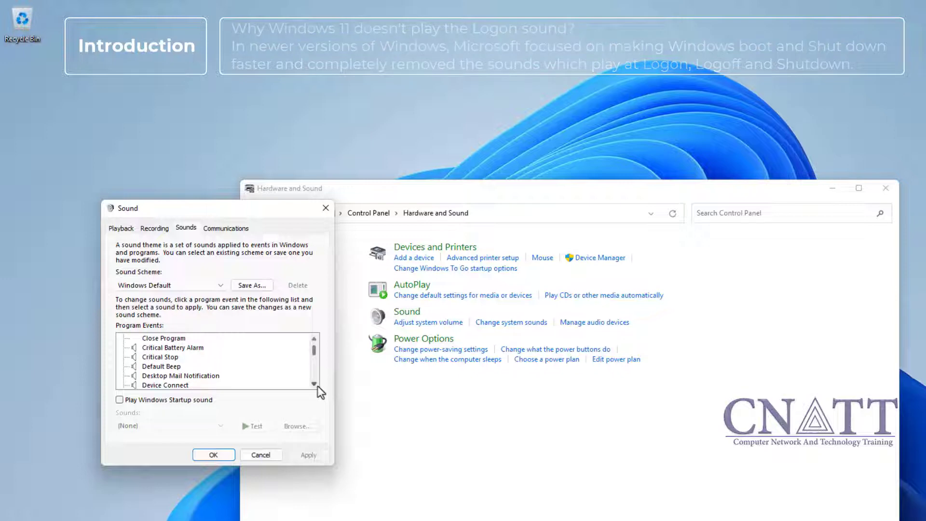
click(318, 386)
click(317, 385)
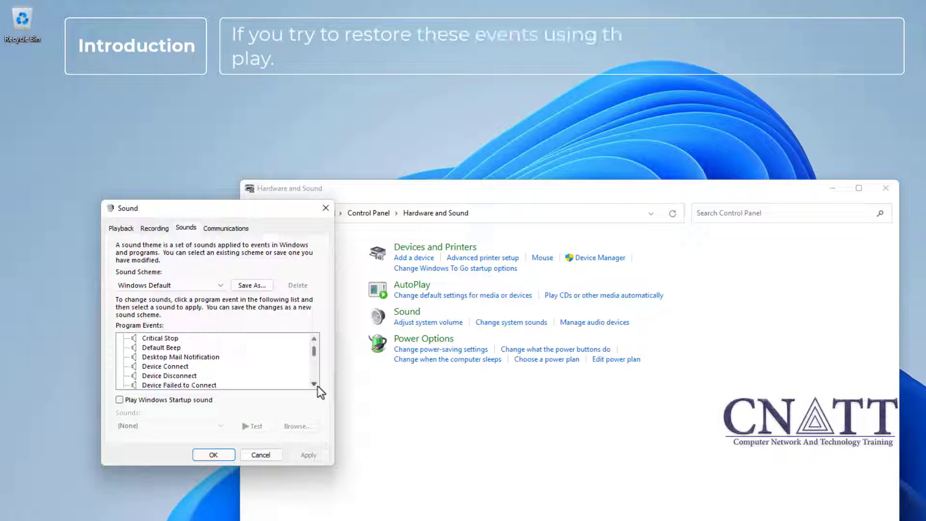
click(317, 385)
click(317, 385)
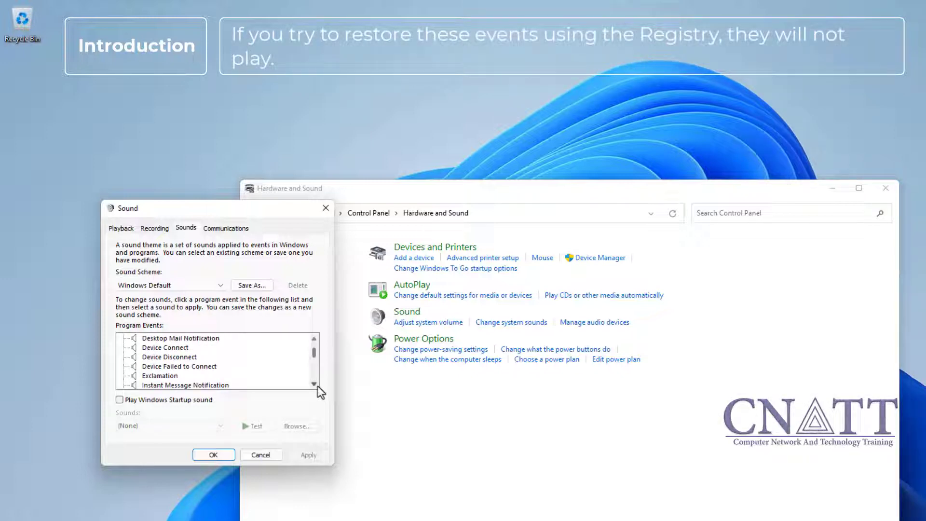
click(317, 386)
click(317, 386)
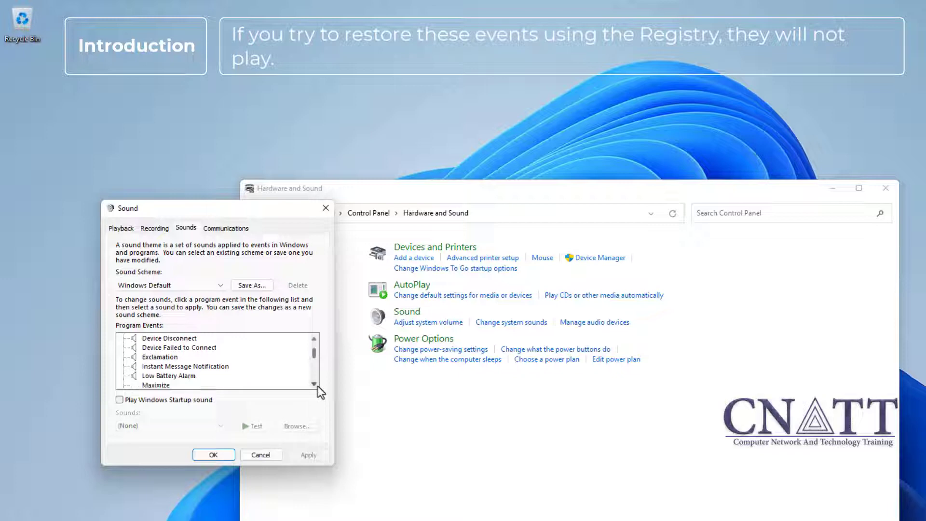
click(317, 385)
click(317, 385)
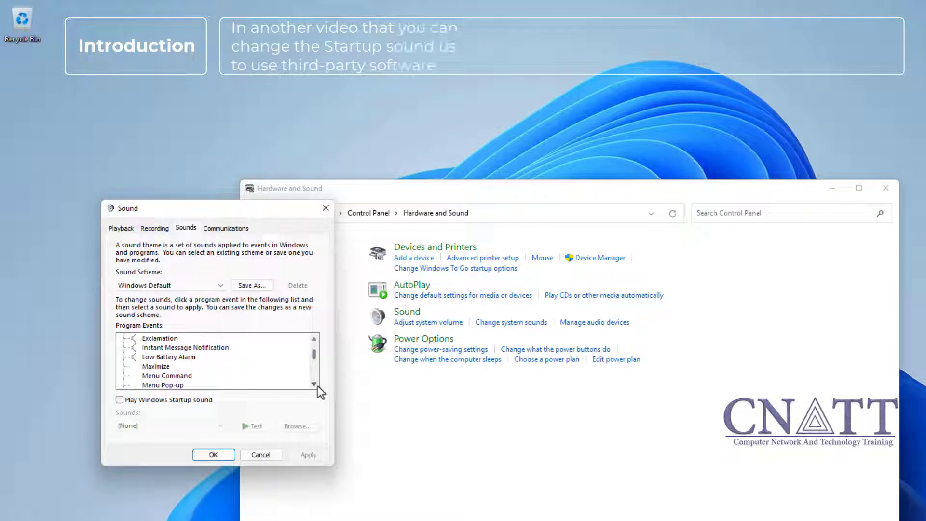
click(317, 385)
click(317, 385)
click(317, 386)
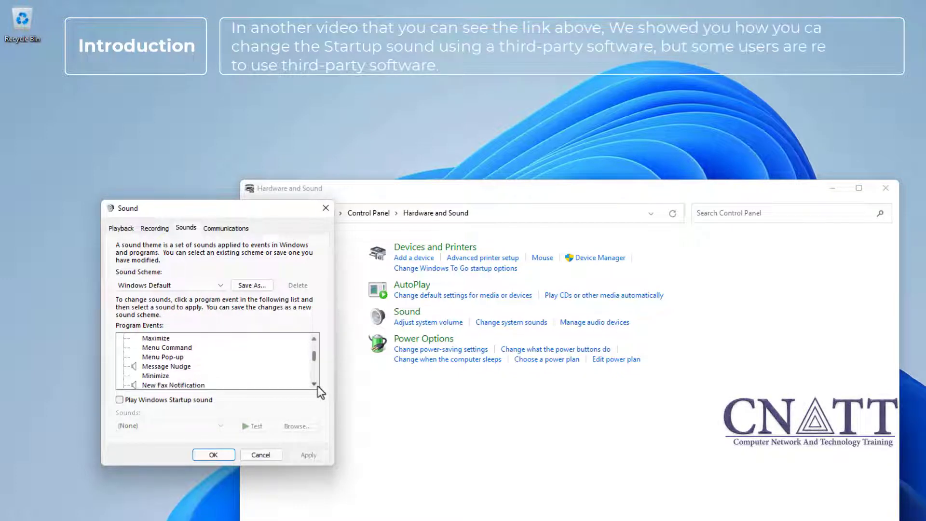
click(317, 385)
click(317, 386)
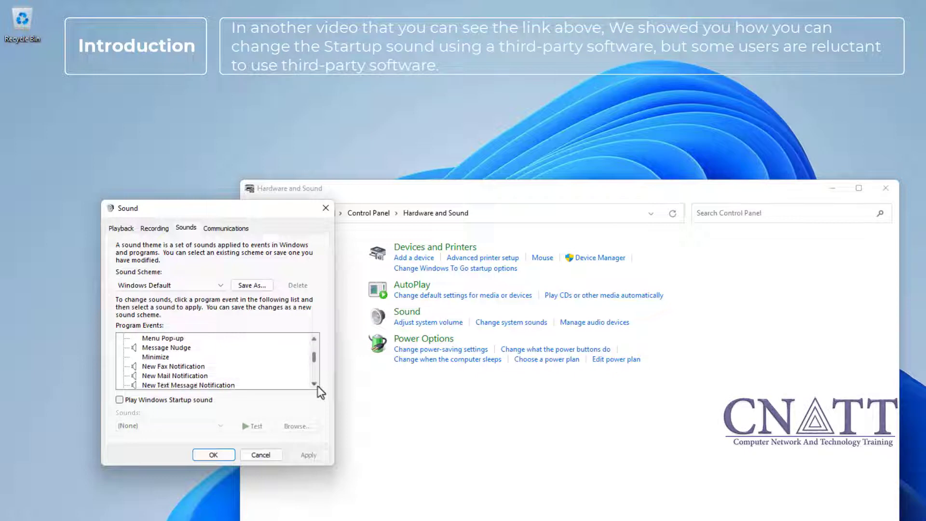
click(318, 386)
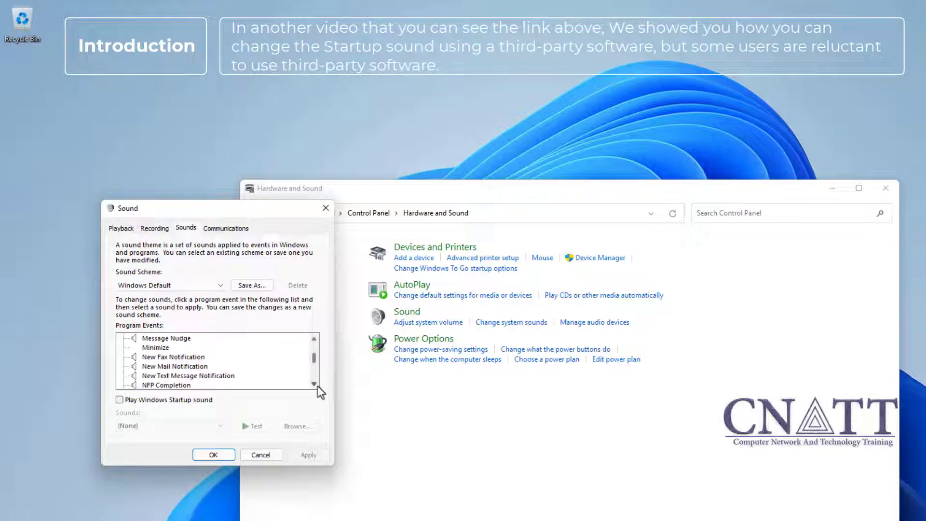
click(317, 385)
click(317, 386)
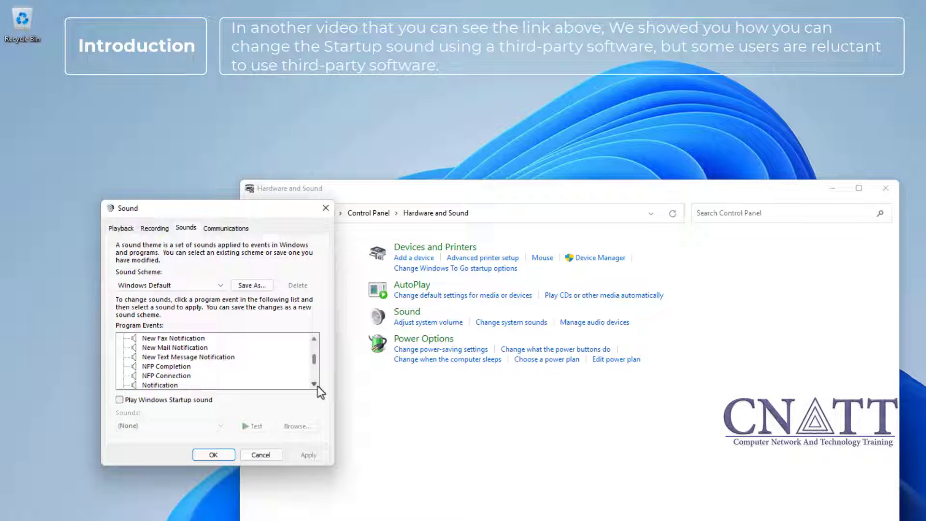
click(317, 385)
click(317, 386)
click(317, 385)
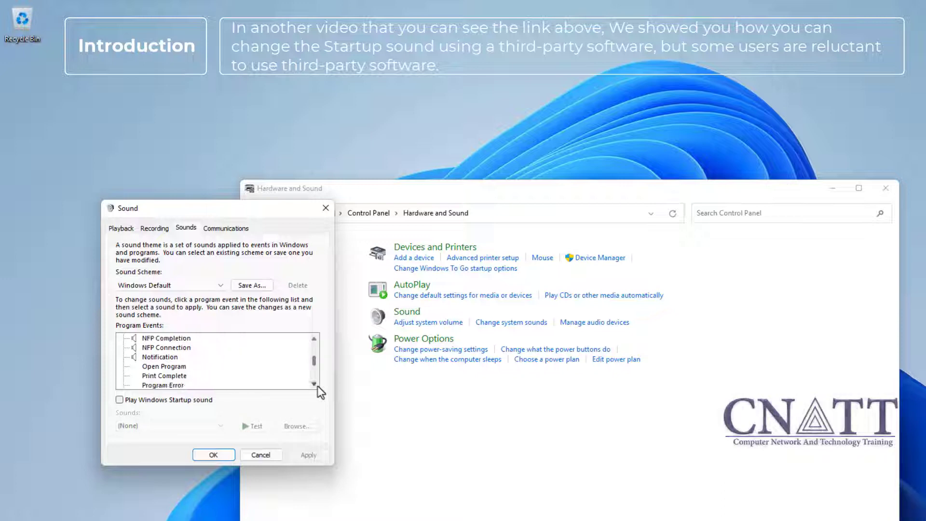
click(317, 386)
click(317, 386)
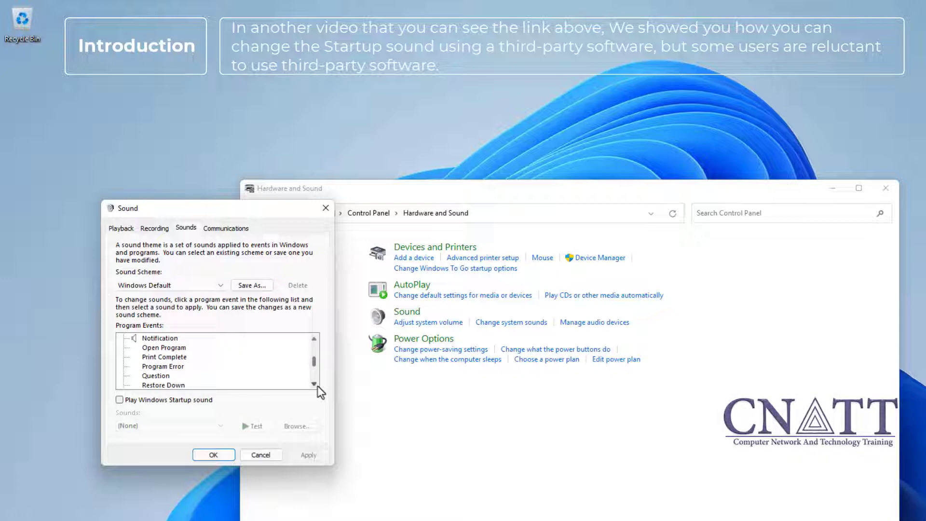
click(317, 386)
click(317, 386)
click(317, 386)
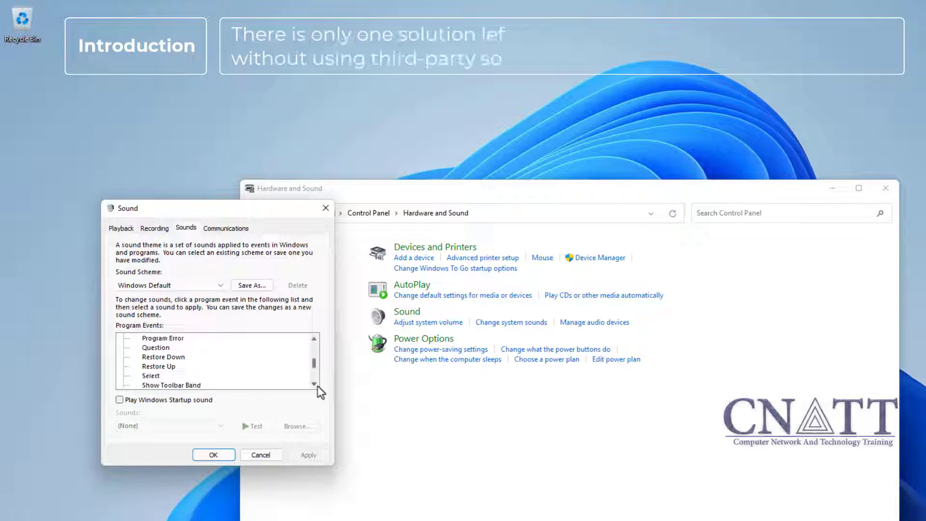
click(317, 385)
click(317, 386)
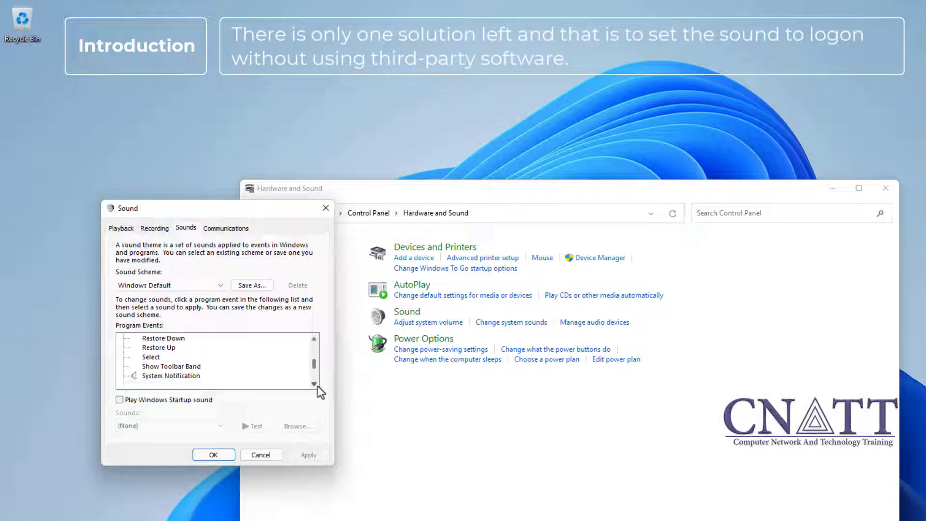
click(313, 383)
click(314, 384)
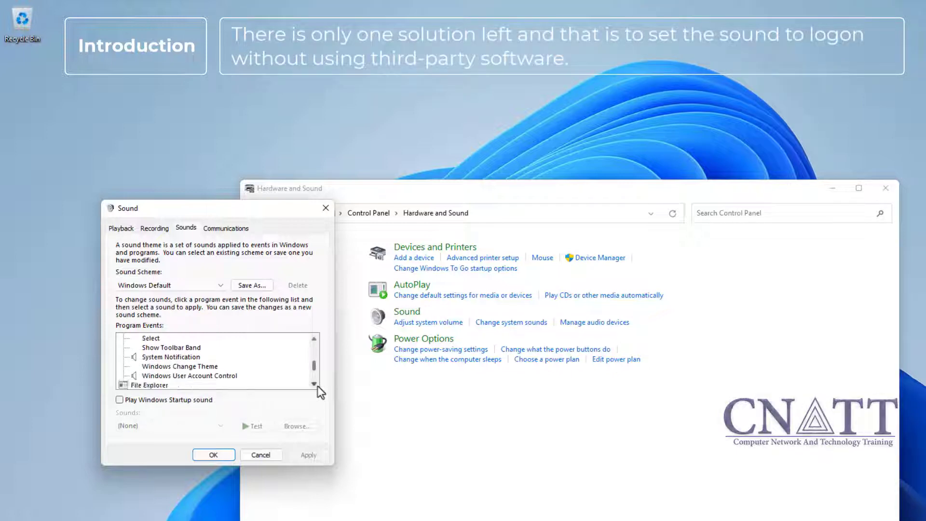
click(316, 384)
click(316, 385)
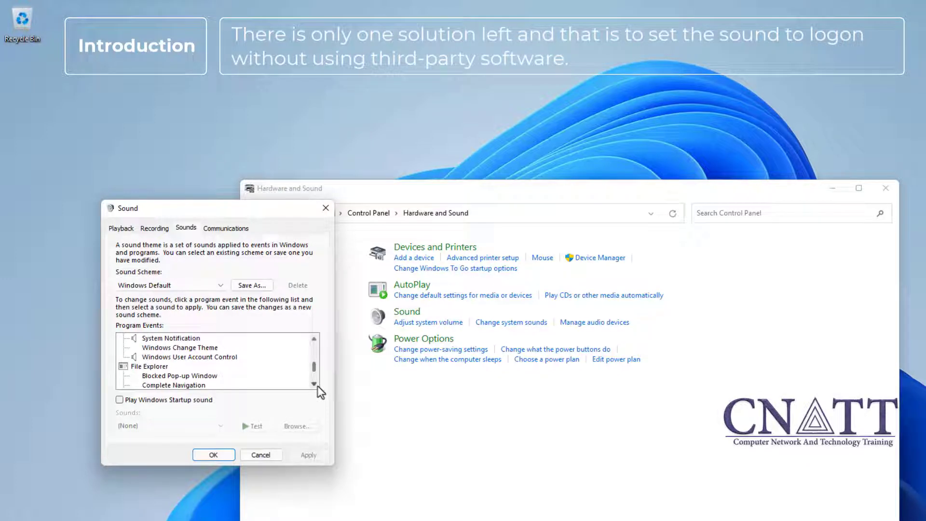
click(318, 386)
click(317, 385)
click(317, 386)
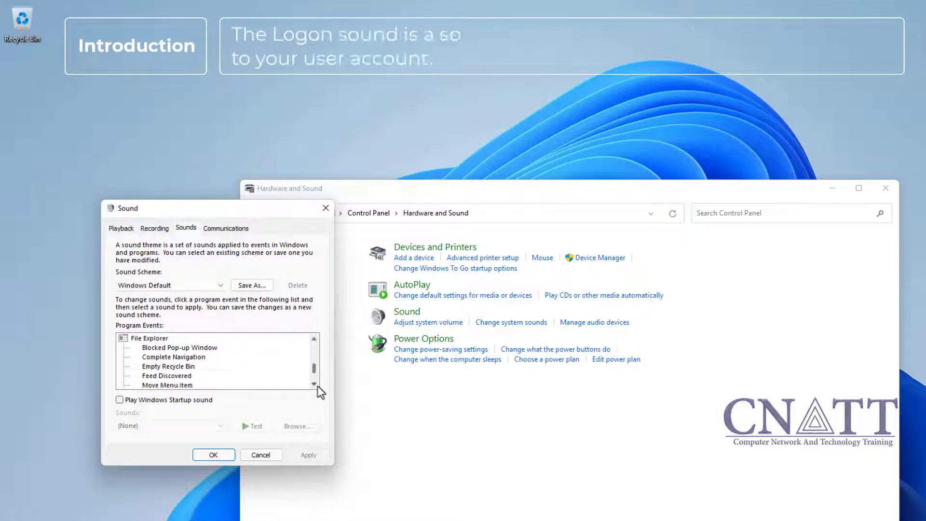
click(317, 386)
click(317, 386)
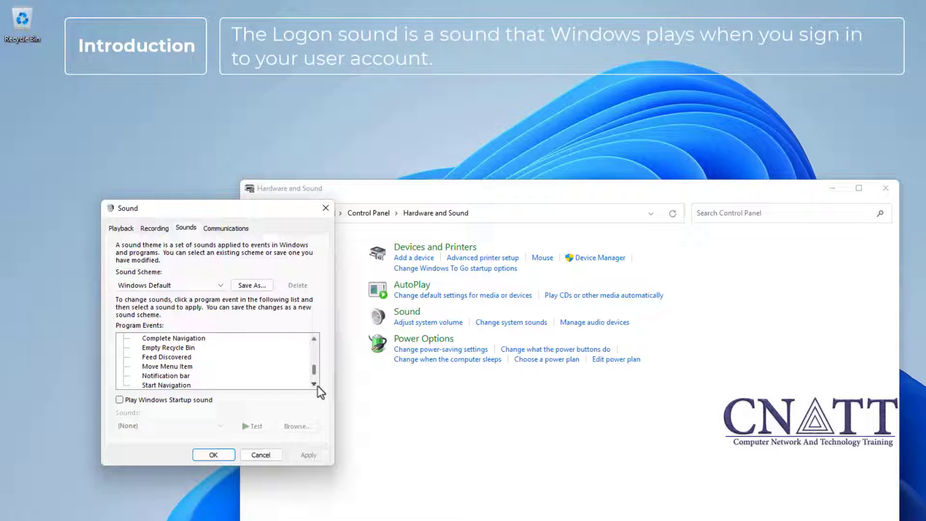
click(317, 386)
click(317, 385)
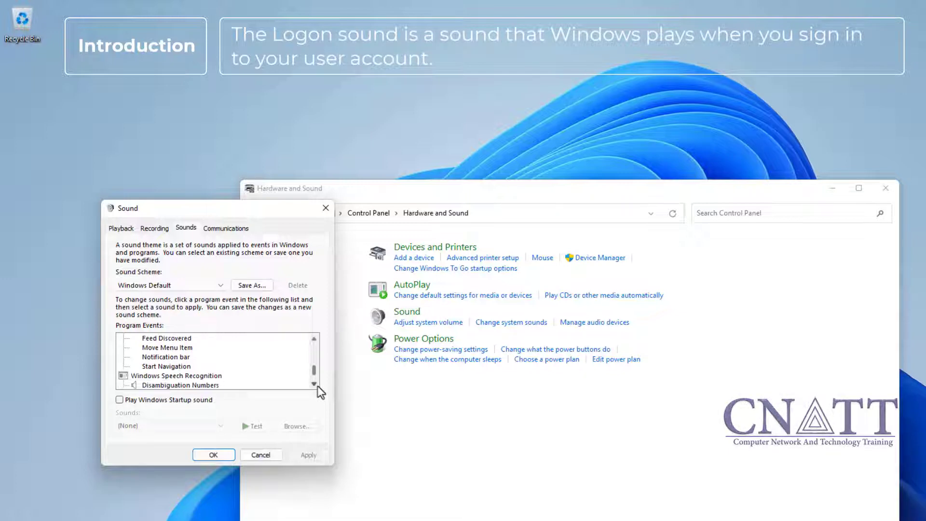
click(317, 386)
click(317, 386)
click(317, 386)
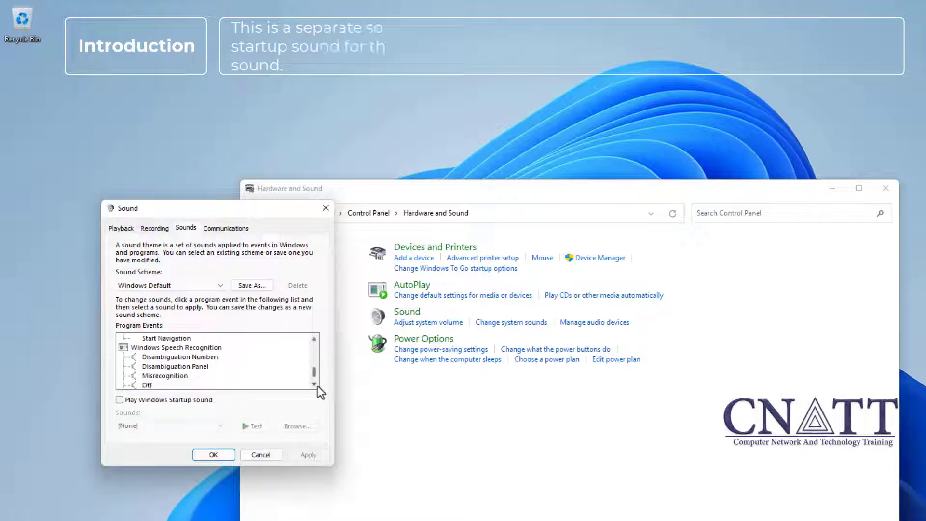
click(317, 385)
click(318, 386)
click(317, 385)
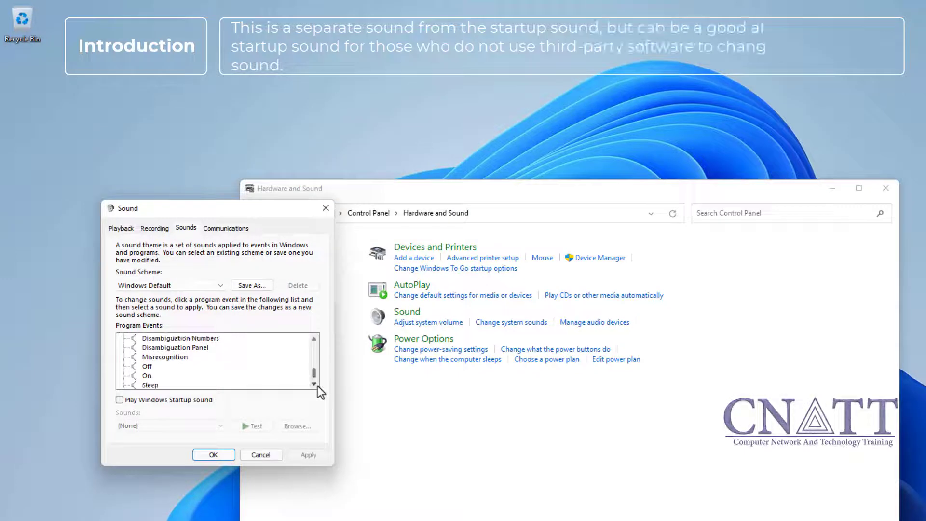
click(317, 386)
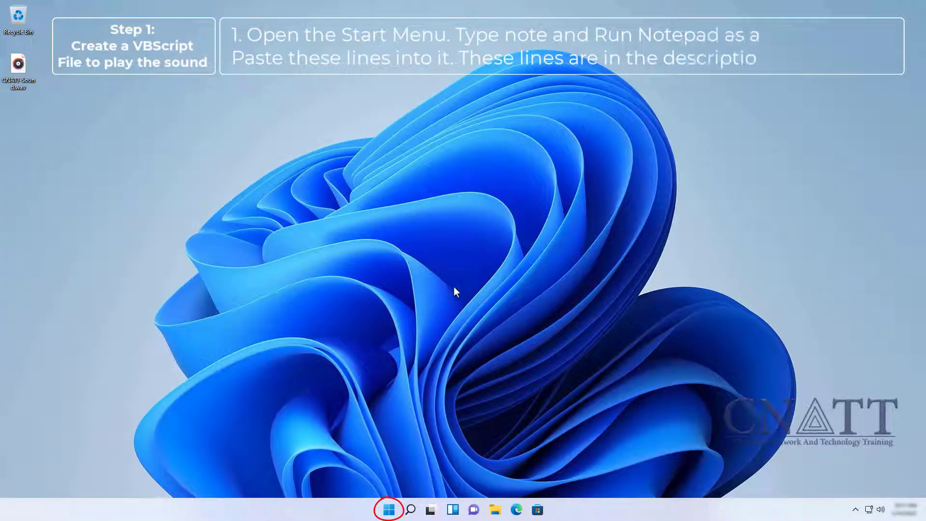
Step: Launch Notepad as administrator from a Start search for 'note', approving the UAC prompt
click(390, 508)
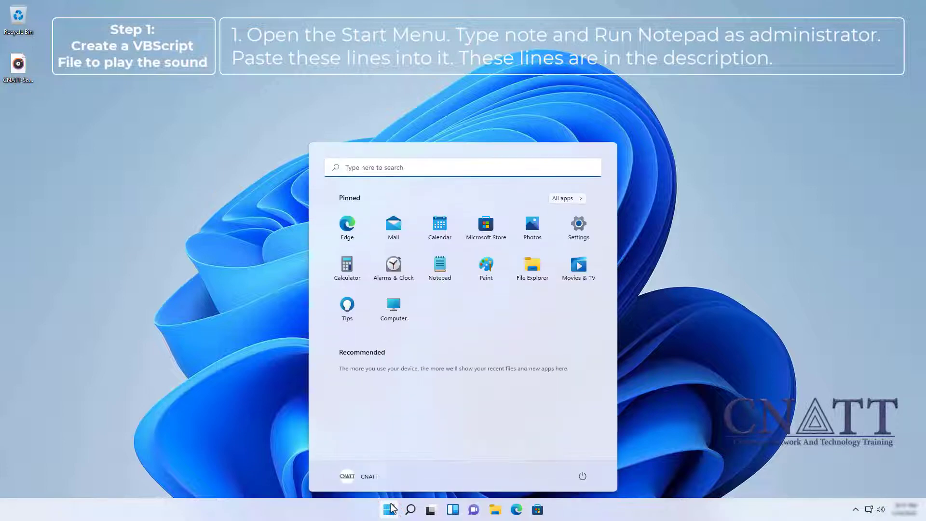
text(note)
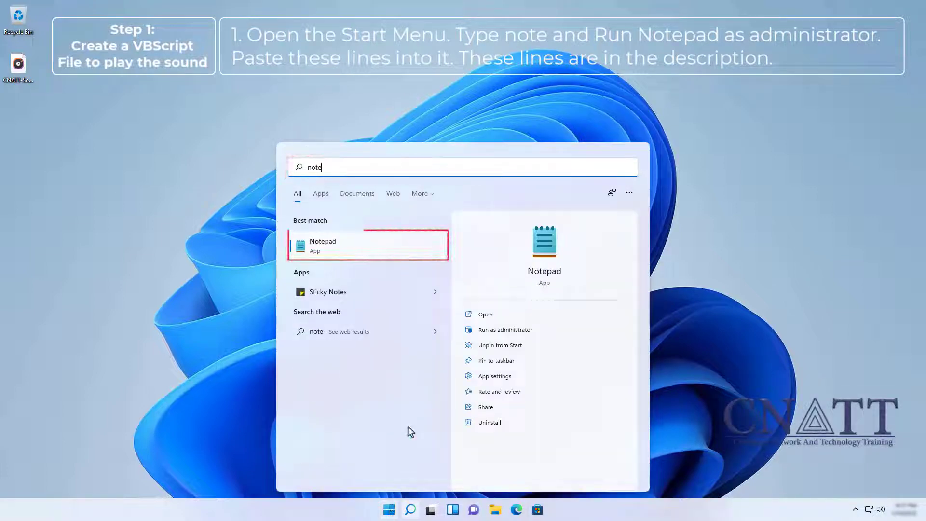
right_click(436, 254)
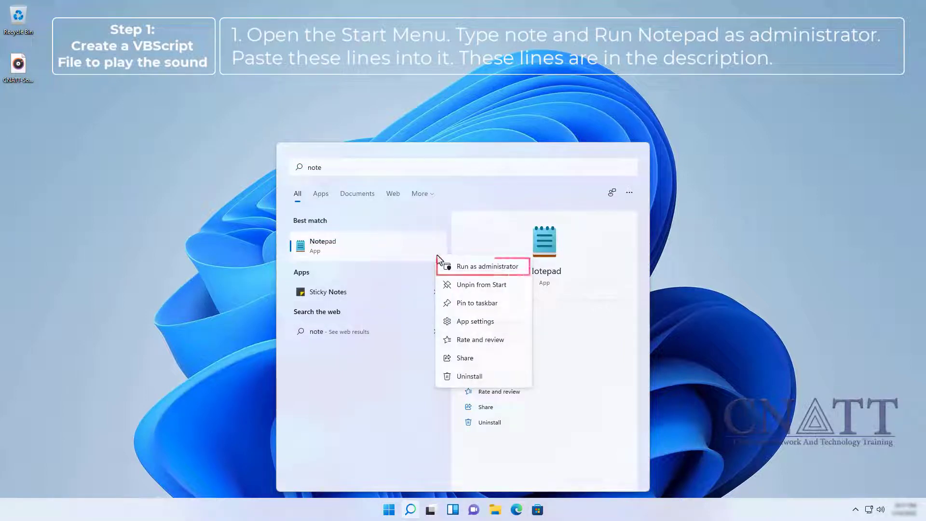
click(490, 268)
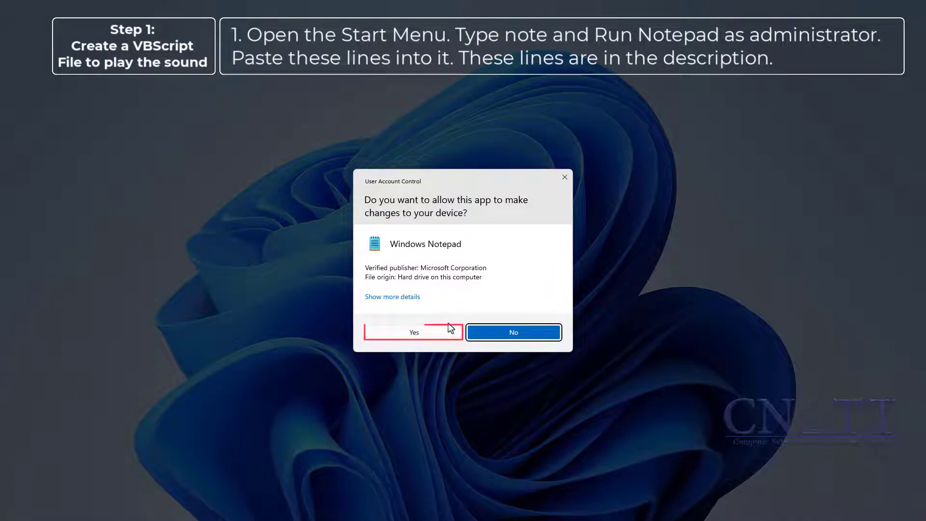
click(442, 332)
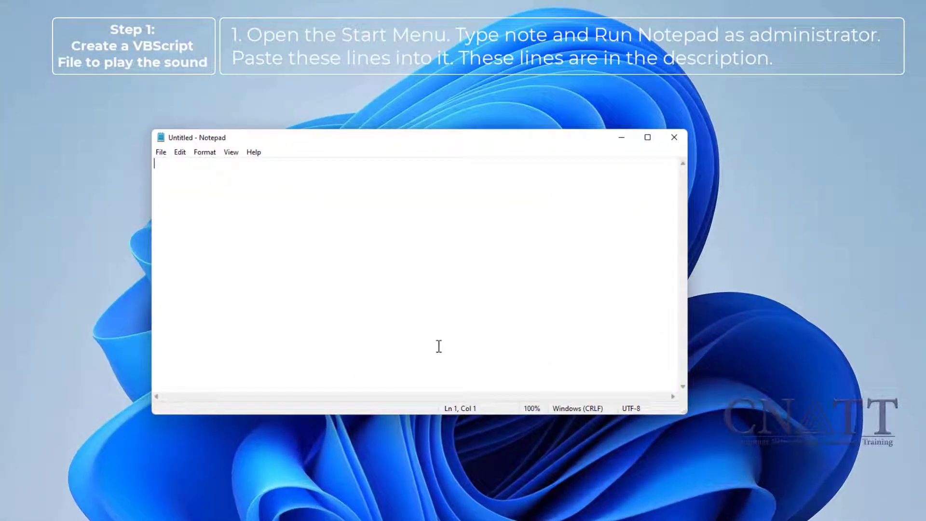
Step: Paste the five VBScript lines that play C:\Windows\Media\LogonSound.wav into the blank document
click(181, 155)
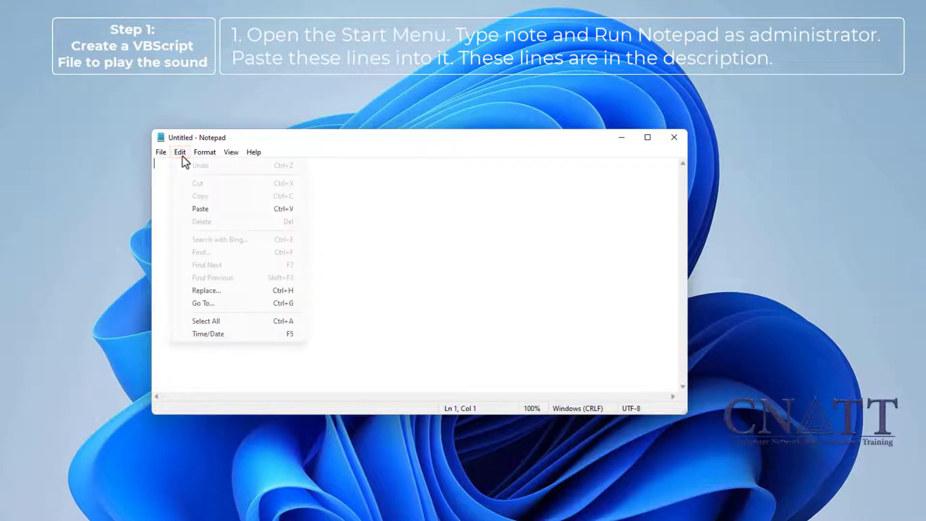
click(196, 209)
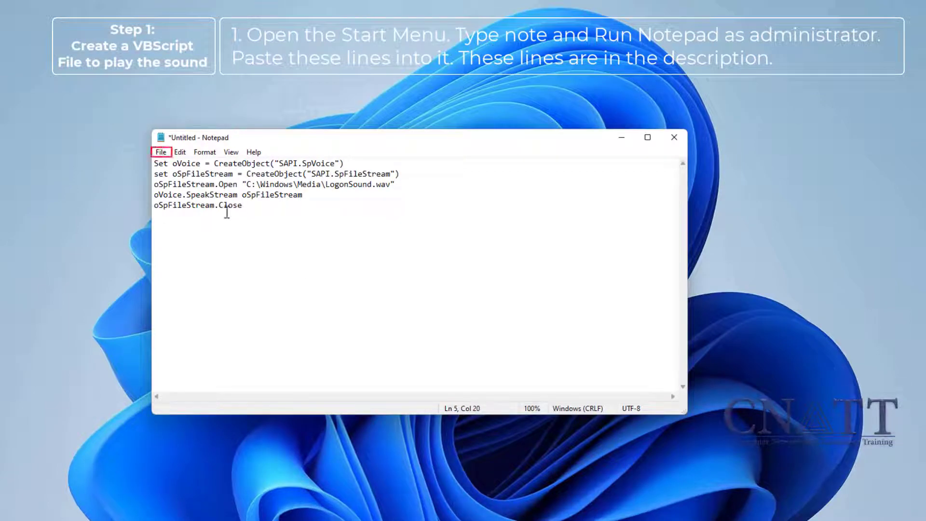
click(161, 154)
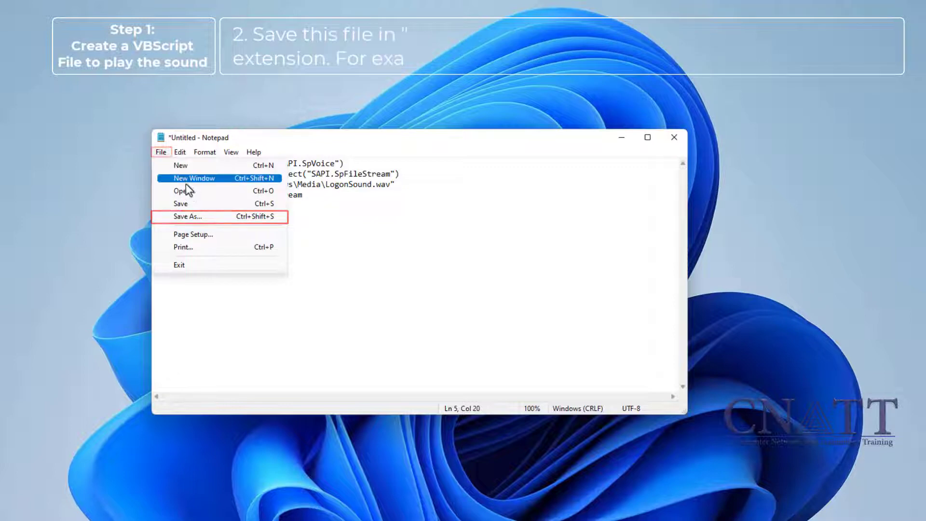
Step: Save the script as "LogonSound.vbs" in the C:\Windows\Media folder
click(205, 216)
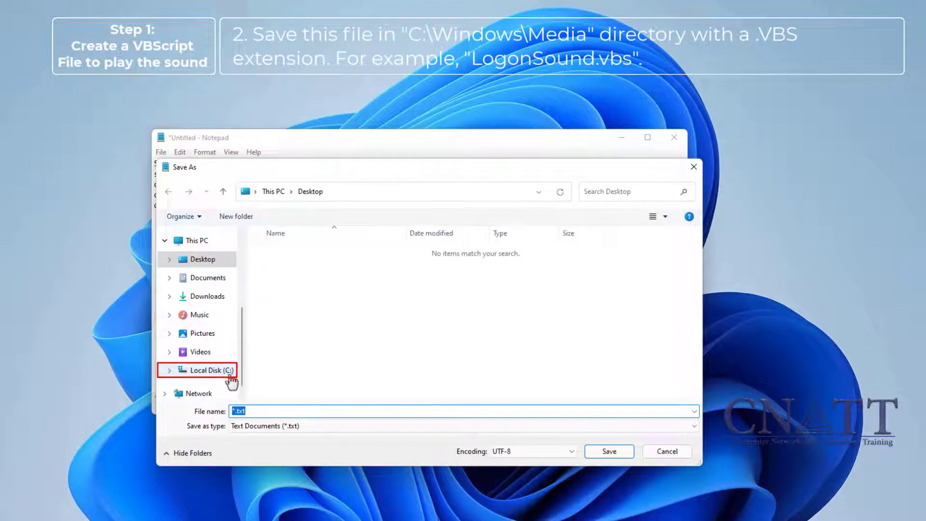
click(230, 374)
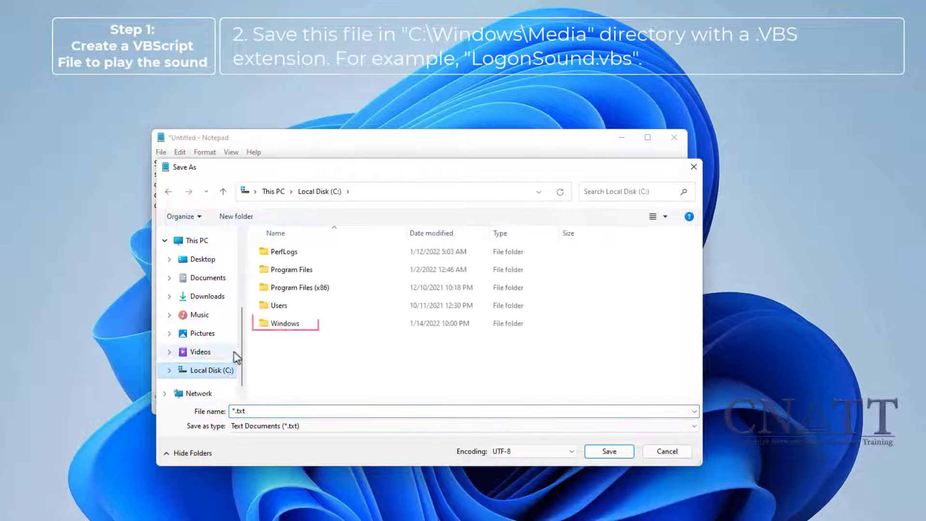
double_click(270, 326)
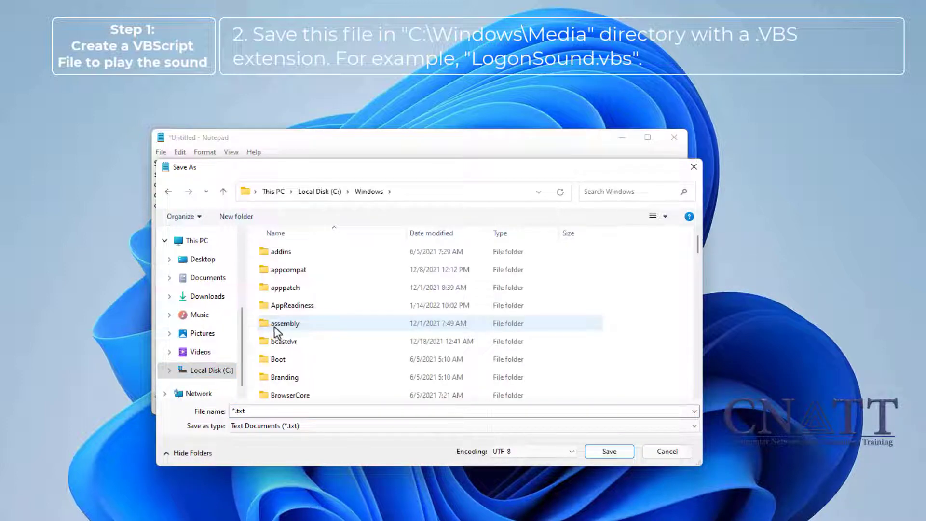
scroll(274, 326, down, 8)
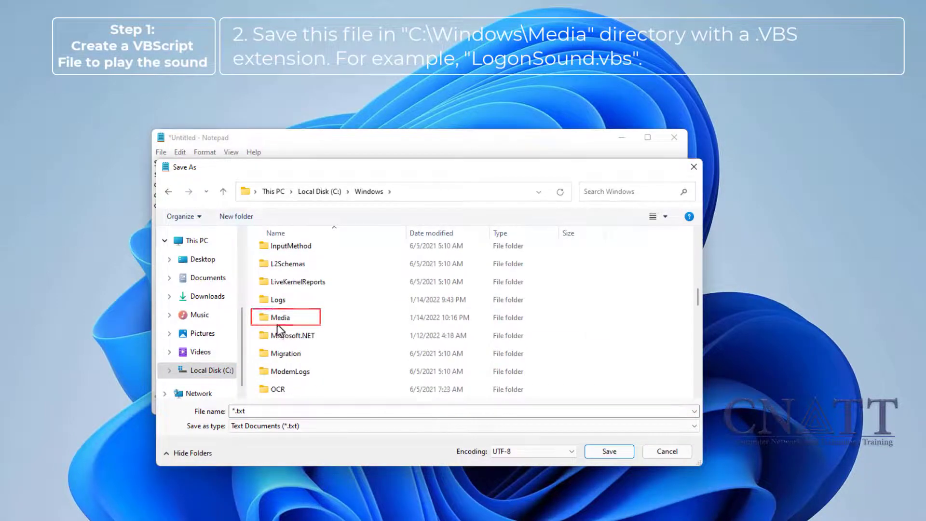
double_click(276, 318)
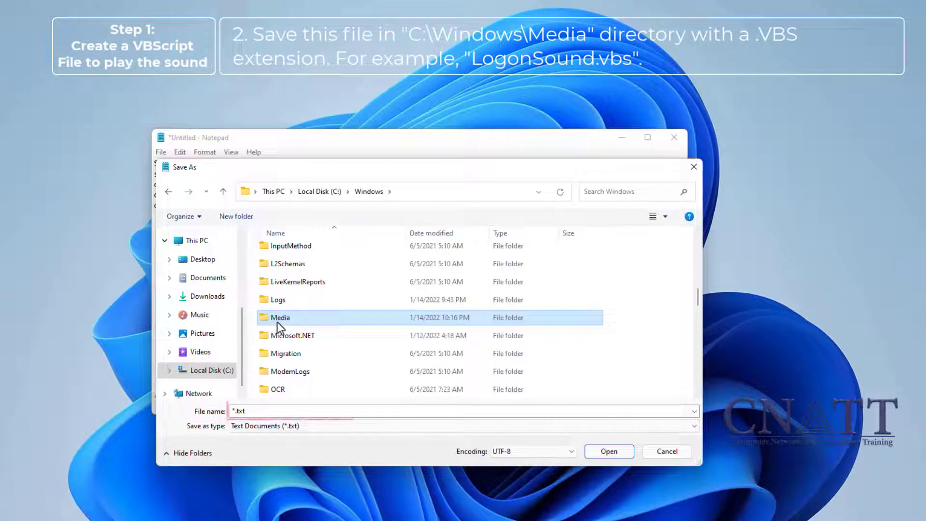
click(268, 411)
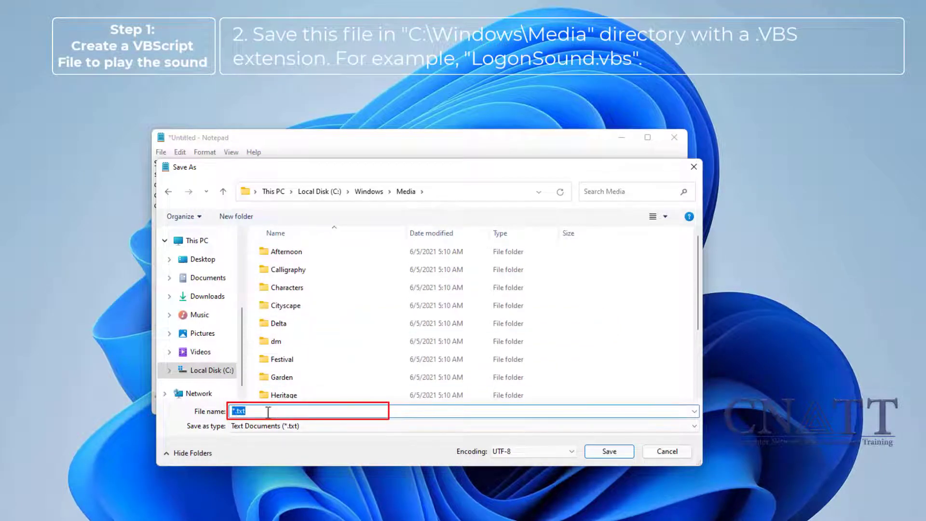
text("Logo)
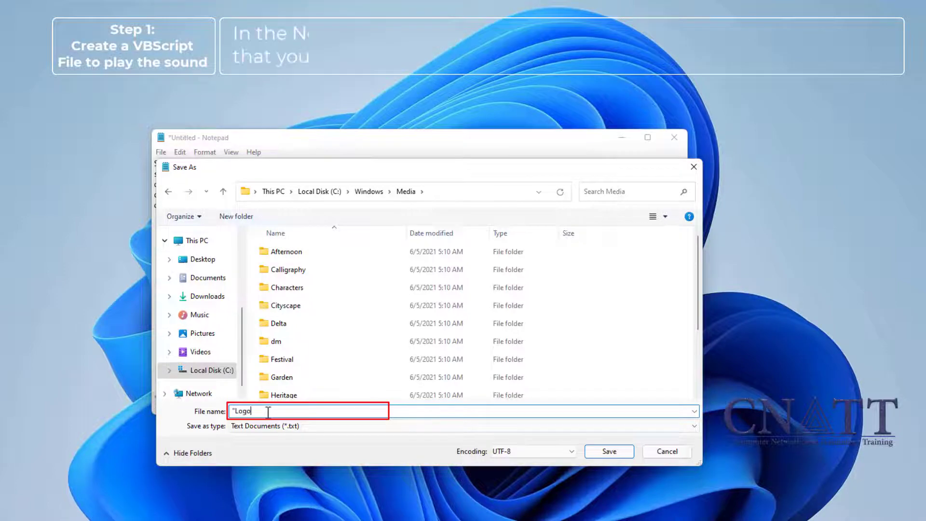
text(nSound.v)
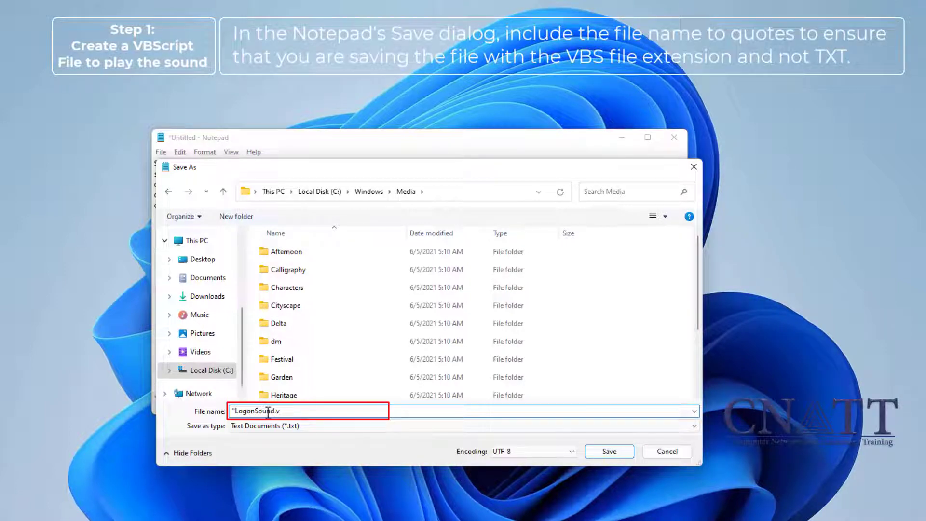
text(bs")
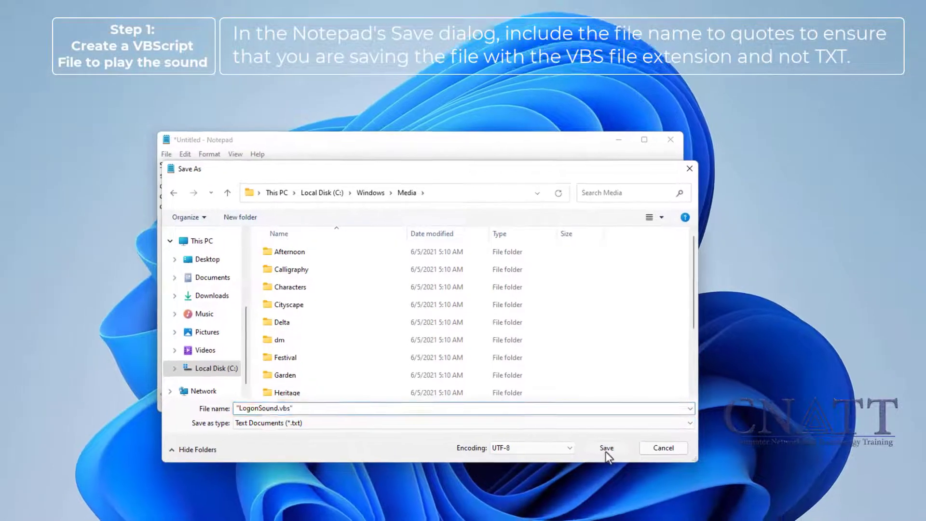
click(606, 451)
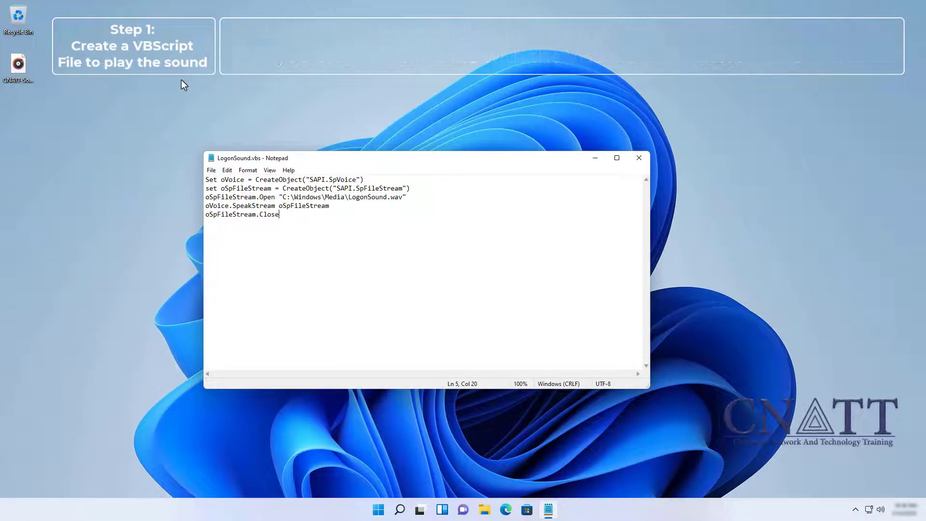
Step: Rename the desktop sound file to LogonSound.wav and copy it to the clipboard
right_click(27, 86)
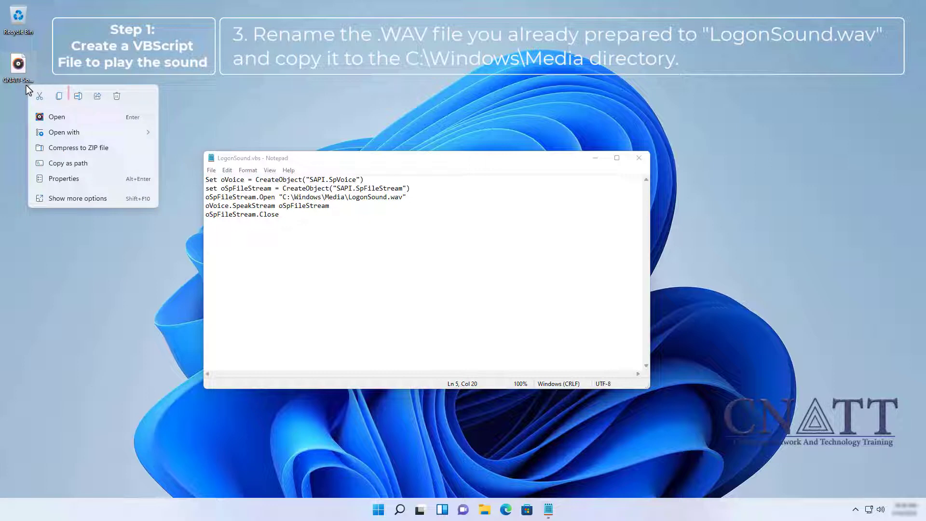
click(78, 95)
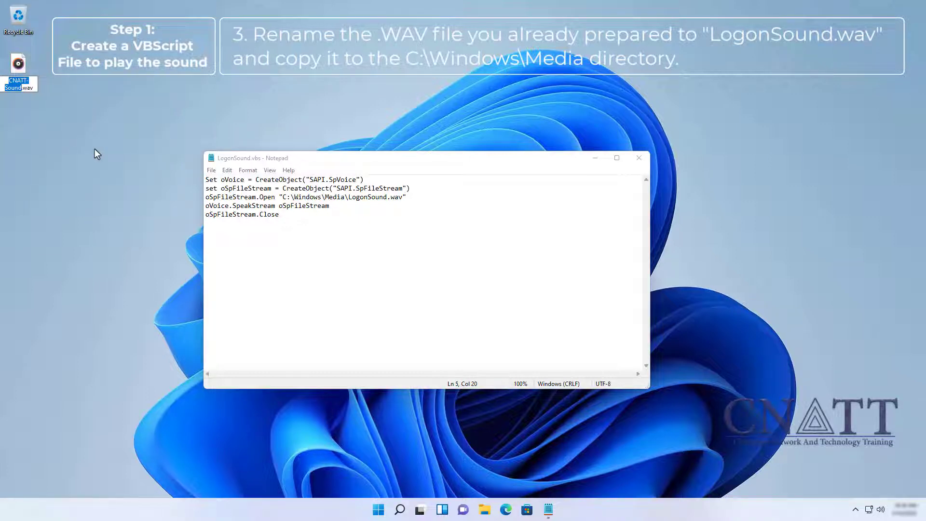
text(LogonS)
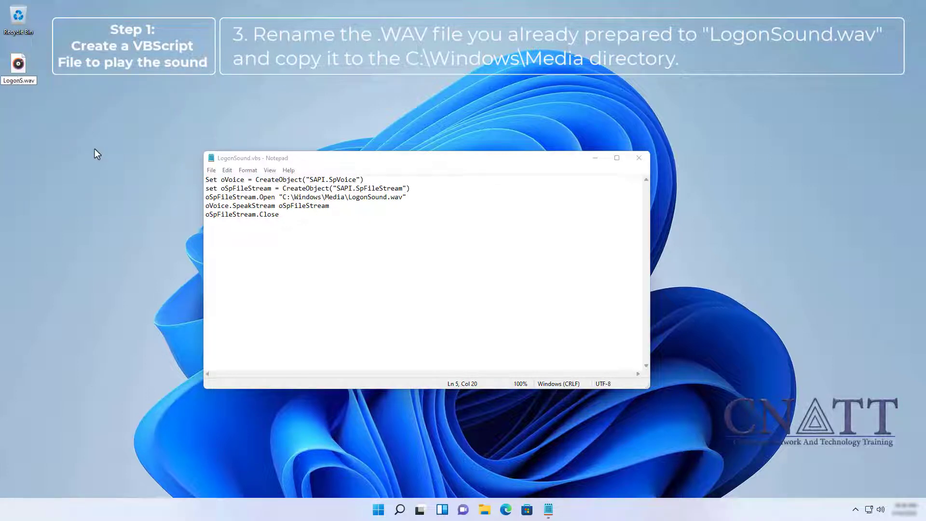
text(ound)
key(Return)
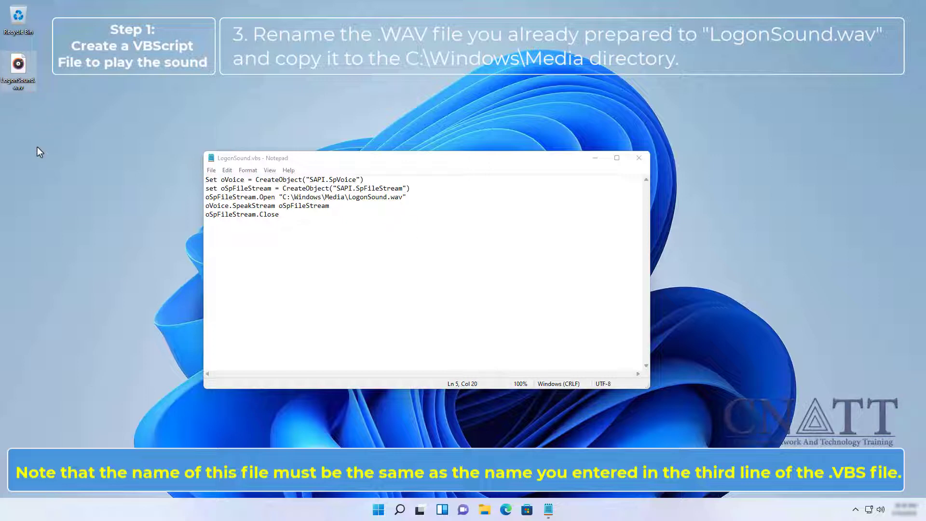
right_click(17, 83)
click(49, 95)
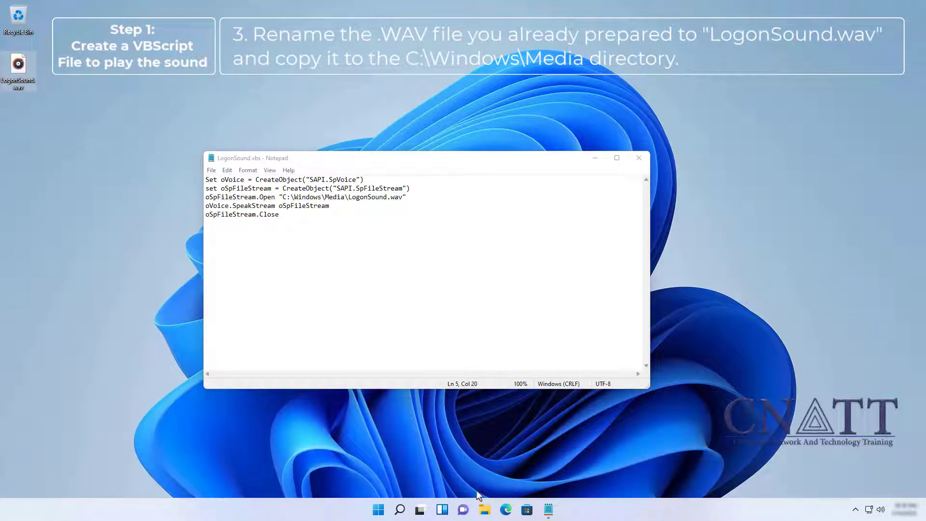
Step: Paste LogonSound.wav into C:\Windows\Media in File Explorer, granting administrator permission
click(485, 510)
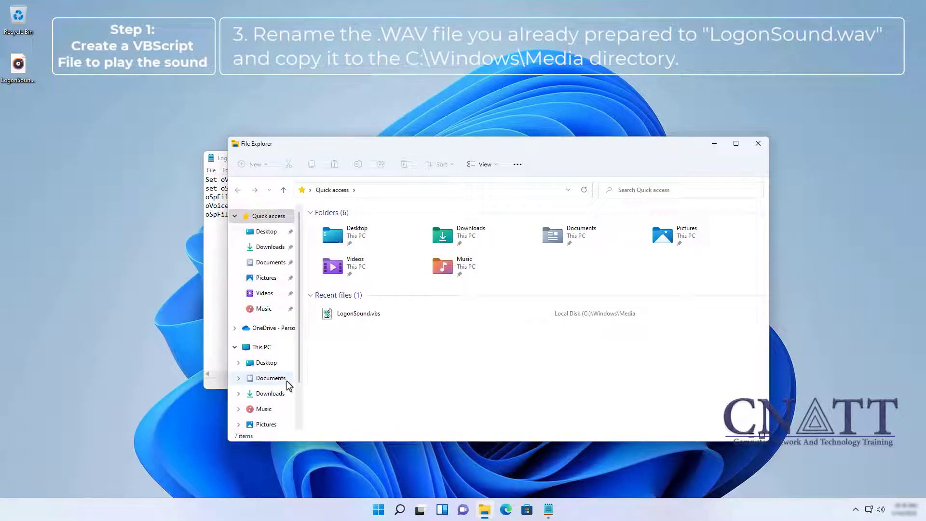
click(263, 348)
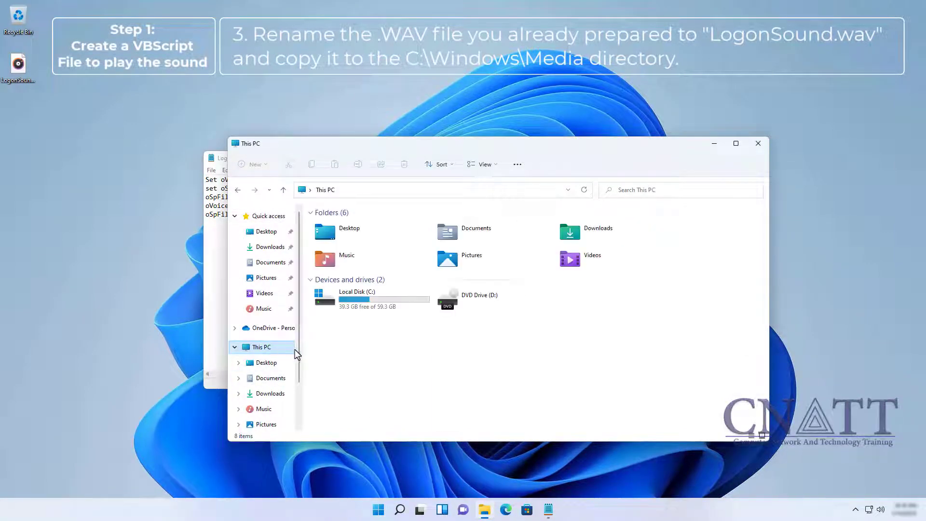
double_click(384, 309)
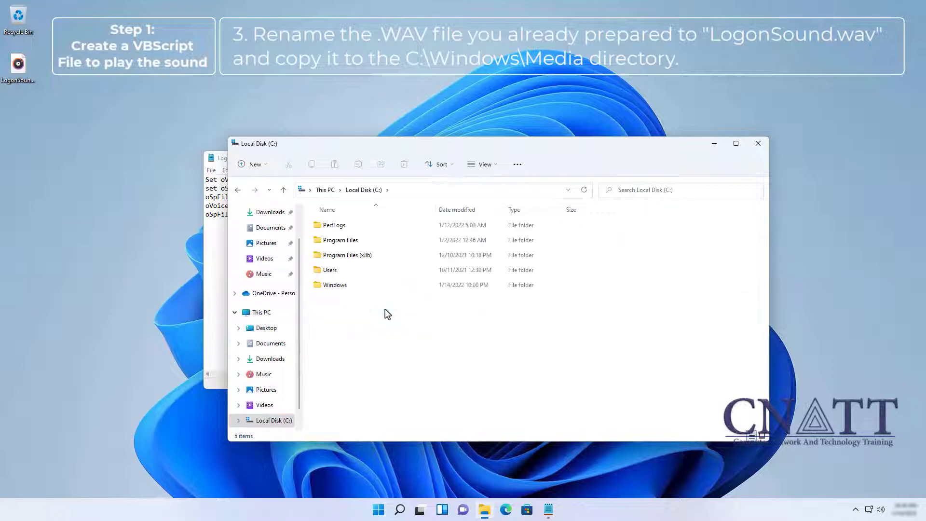
double_click(339, 289)
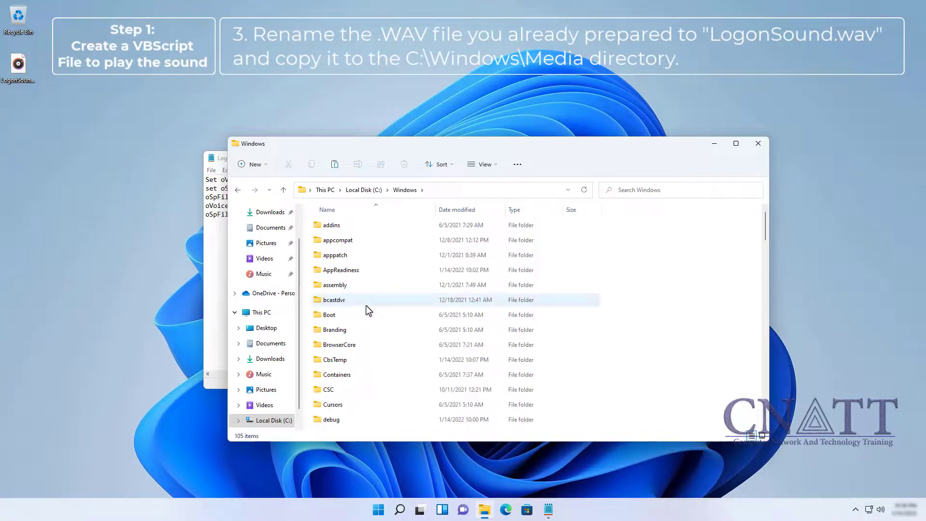
scroll(367, 307, down, 4)
scroll(369, 308, down, 4)
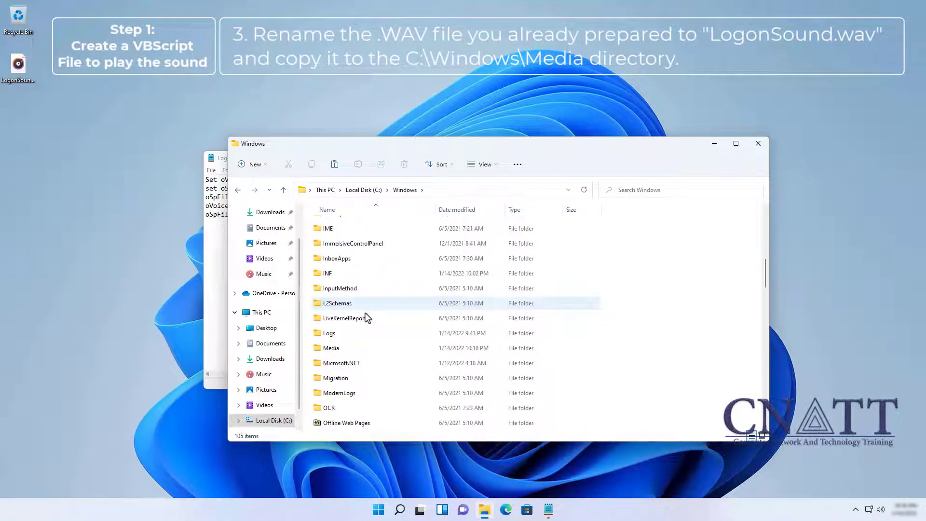
double_click(344, 349)
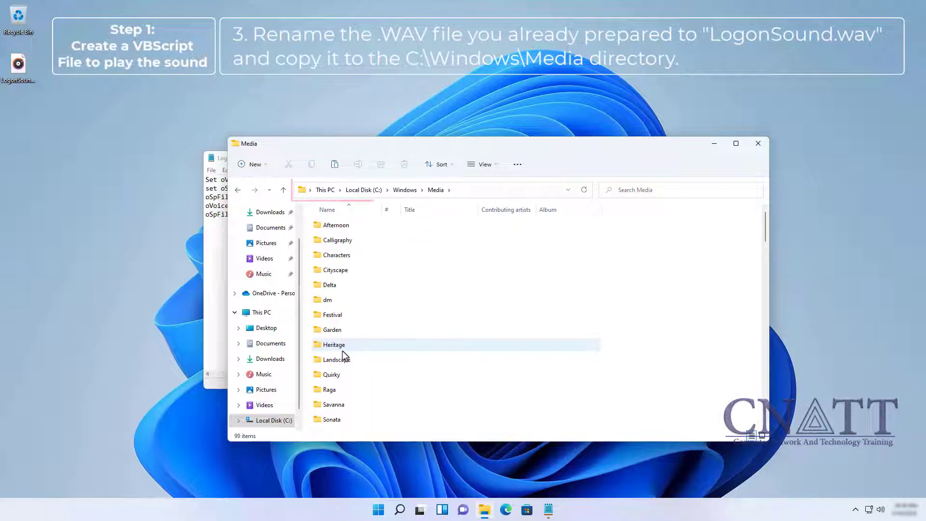
click(328, 166)
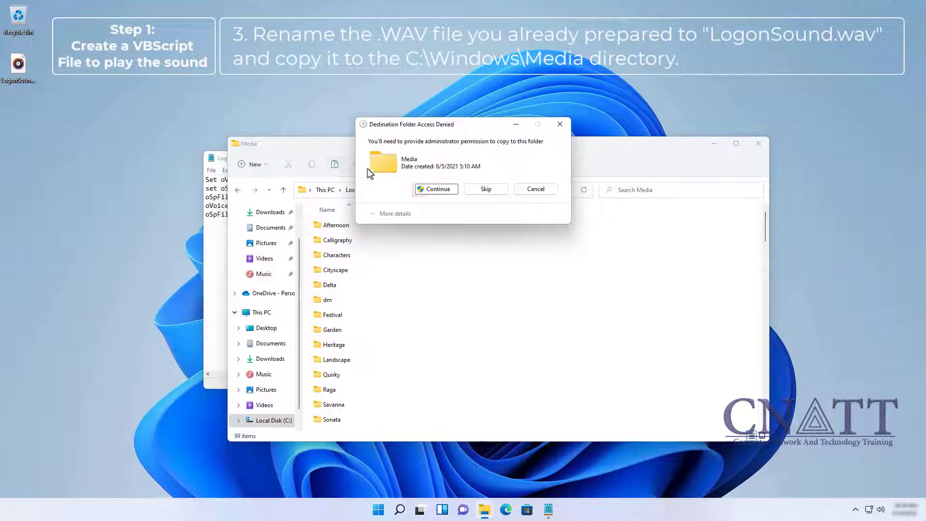
click(422, 189)
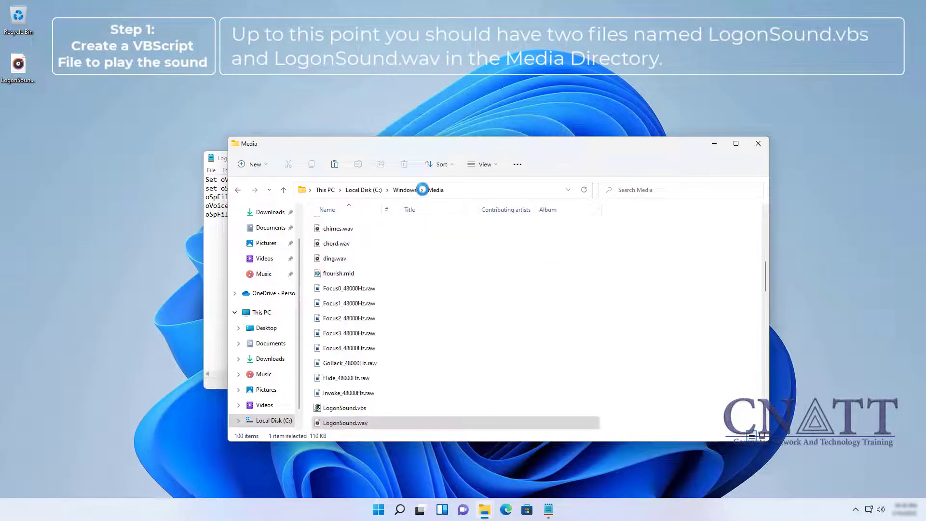
Step: Confirm LogonSound.vbs is in Media, close the script in Notepad, and search Start for 'task'
scroll(424, 265, down, 2)
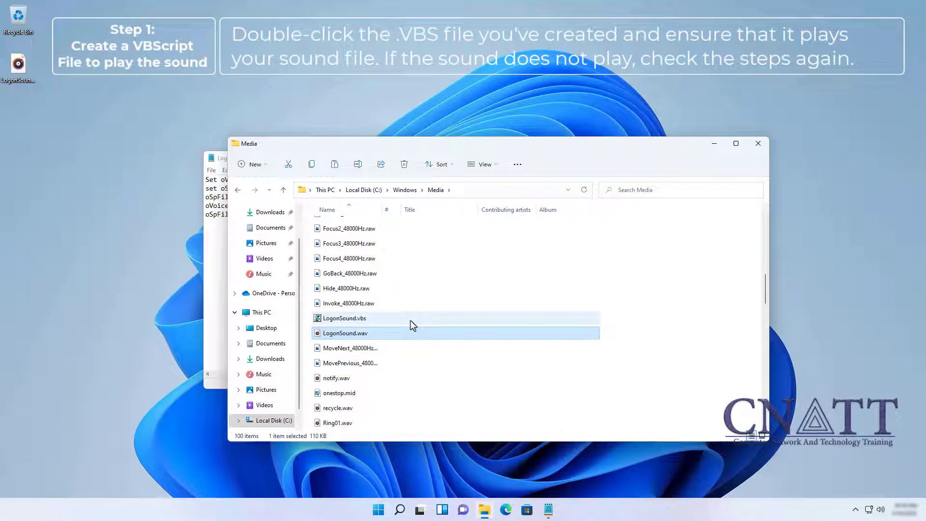
click(369, 319)
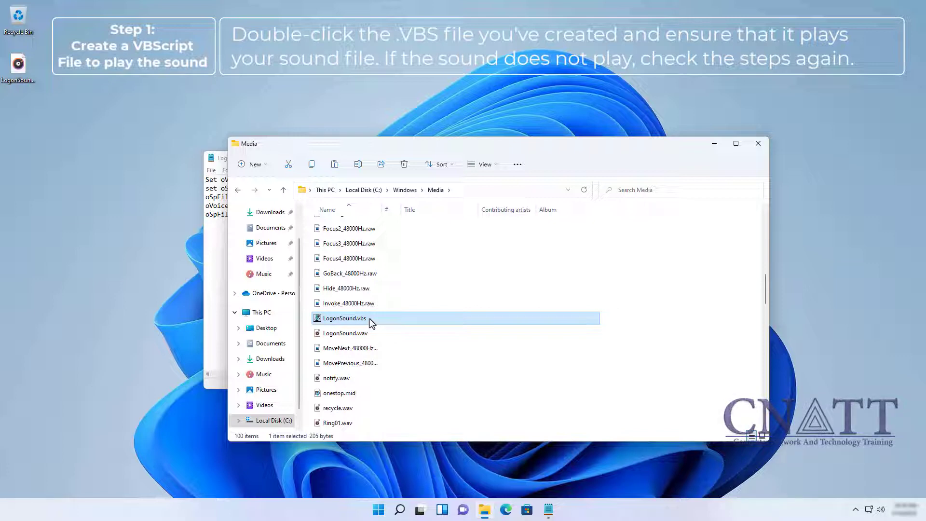
click(220, 247)
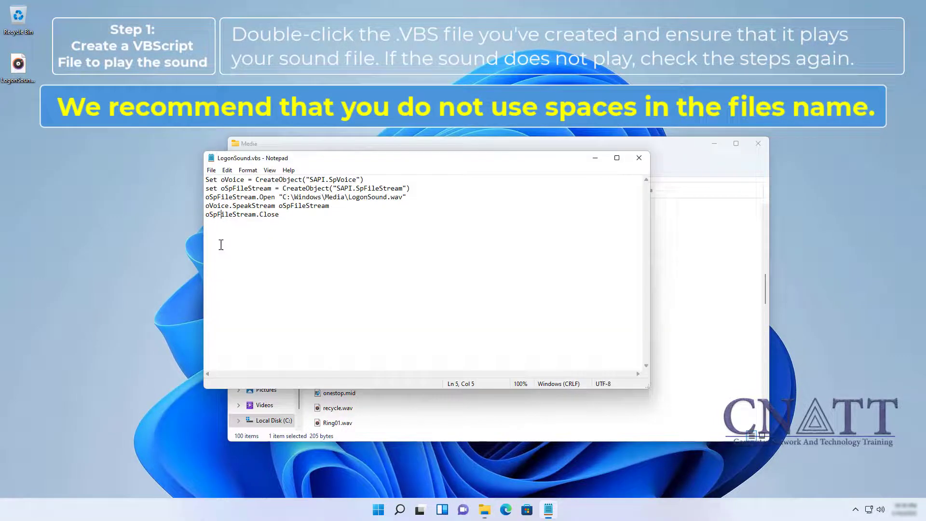
click(639, 158)
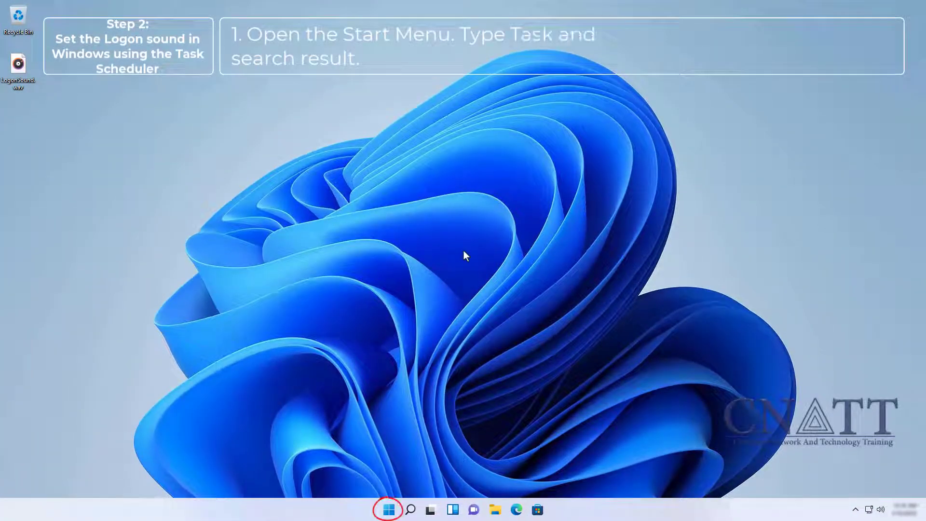
click(391, 512)
text(task)
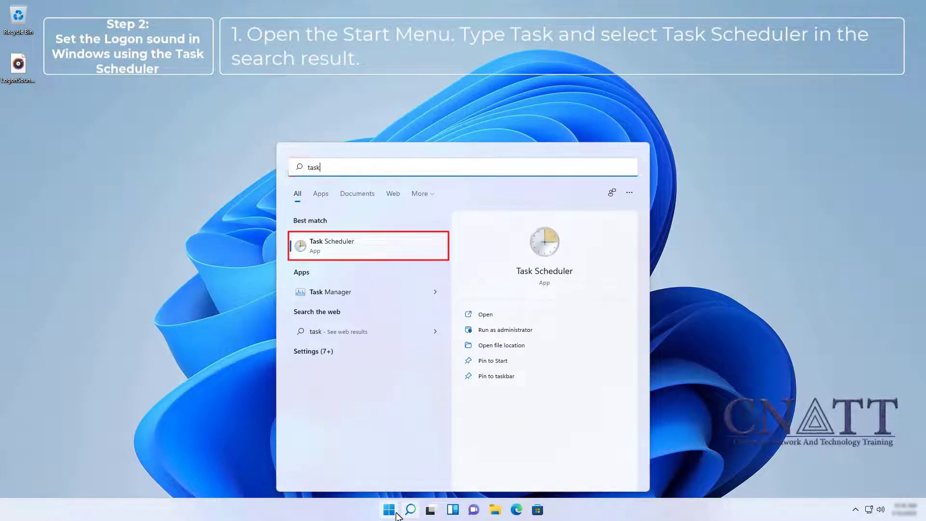
Step: Create a new task named 'Play Logon Sound' configured for Windows 10
click(400, 248)
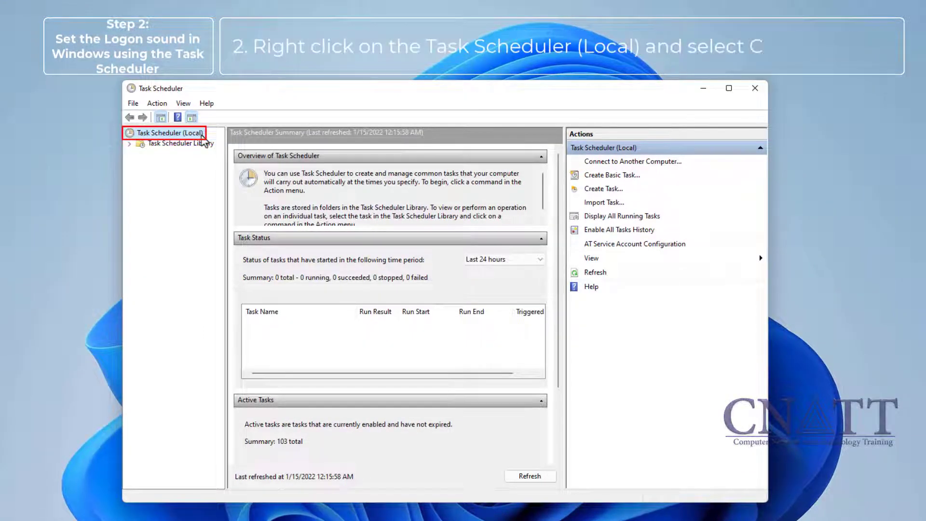
right_click(202, 137)
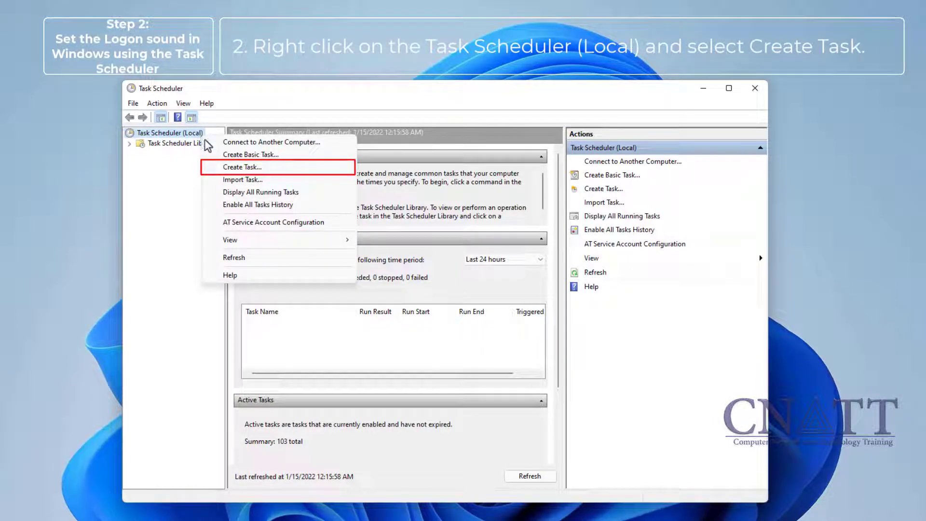
click(285, 170)
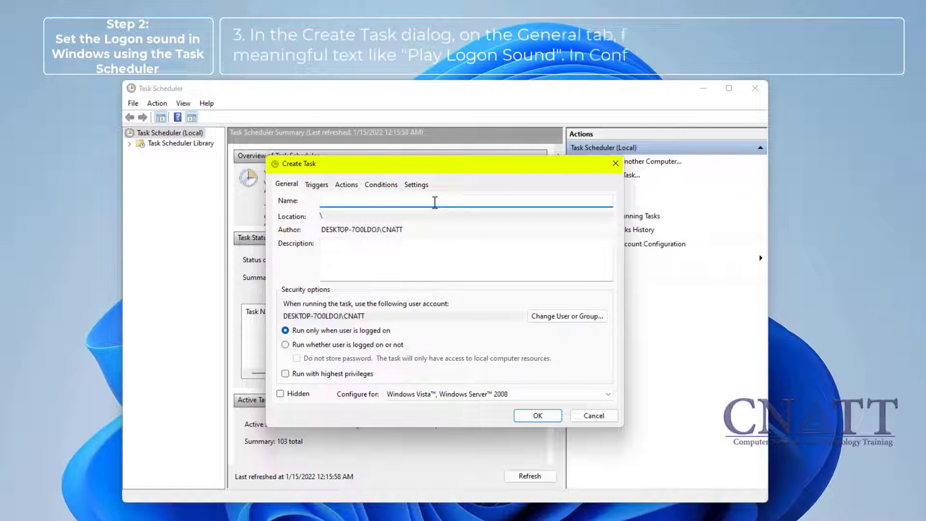
text(Play)
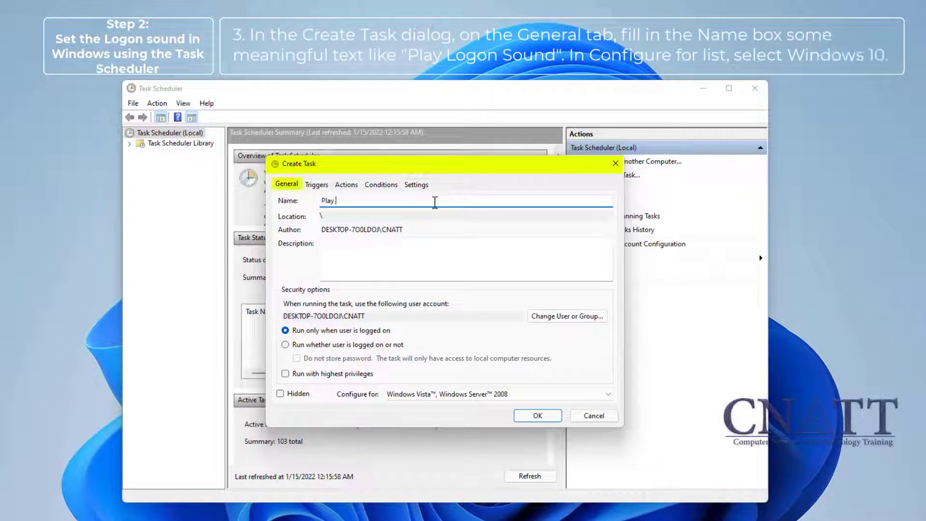
text( Logon Sound)
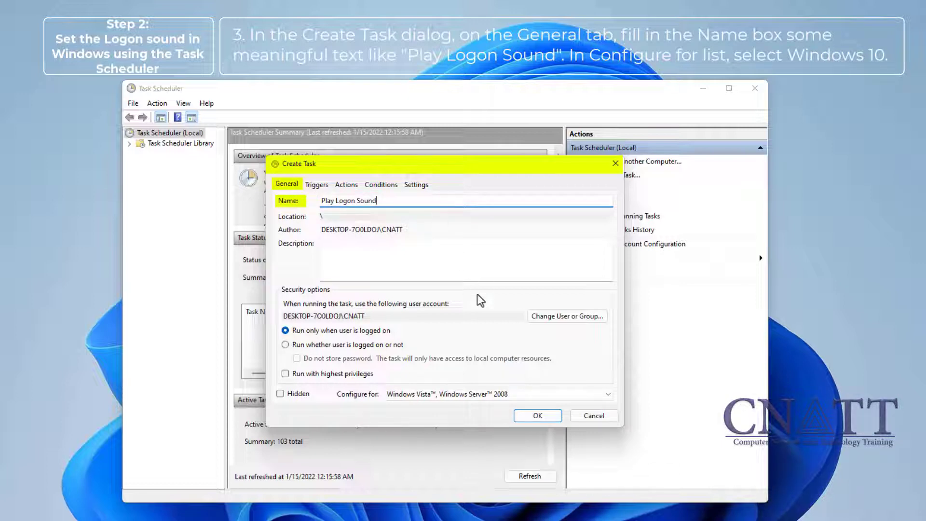
click(599, 394)
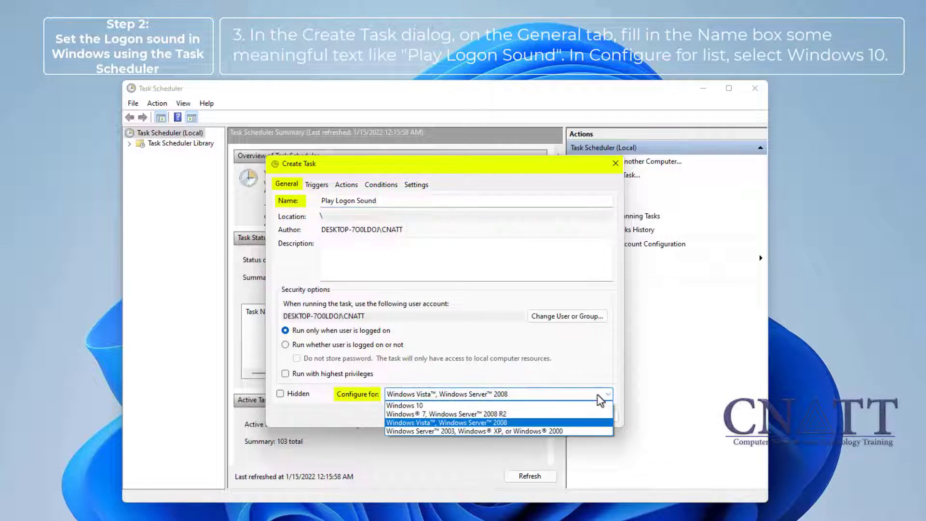
click(597, 406)
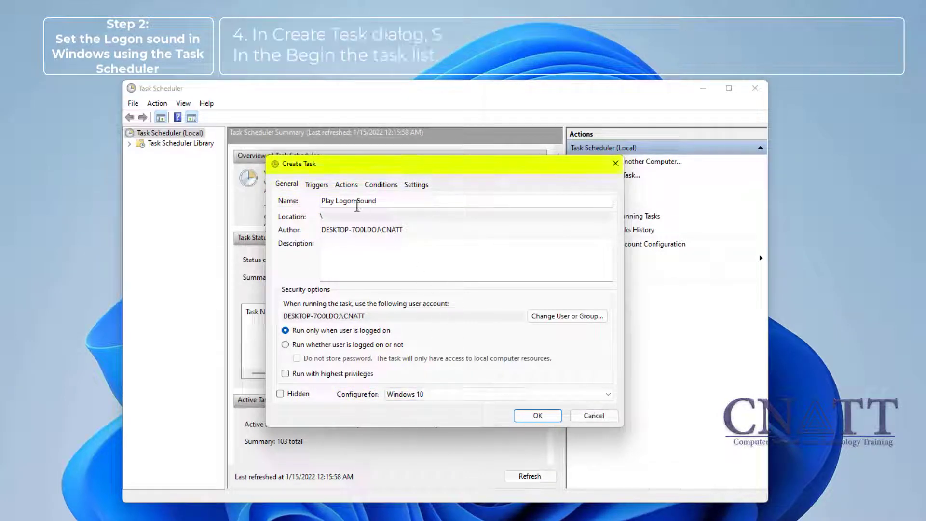
Step: Add an At log on trigger for any user to the task
click(325, 186)
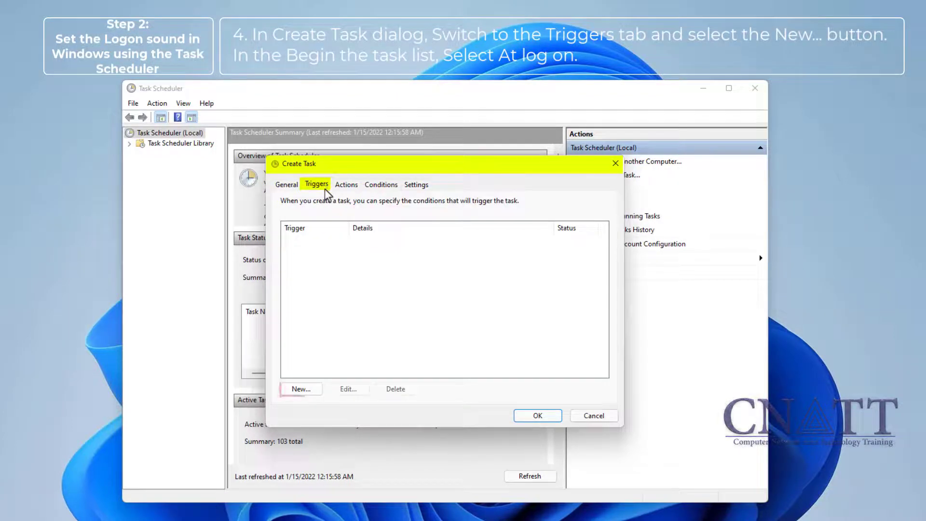
click(314, 394)
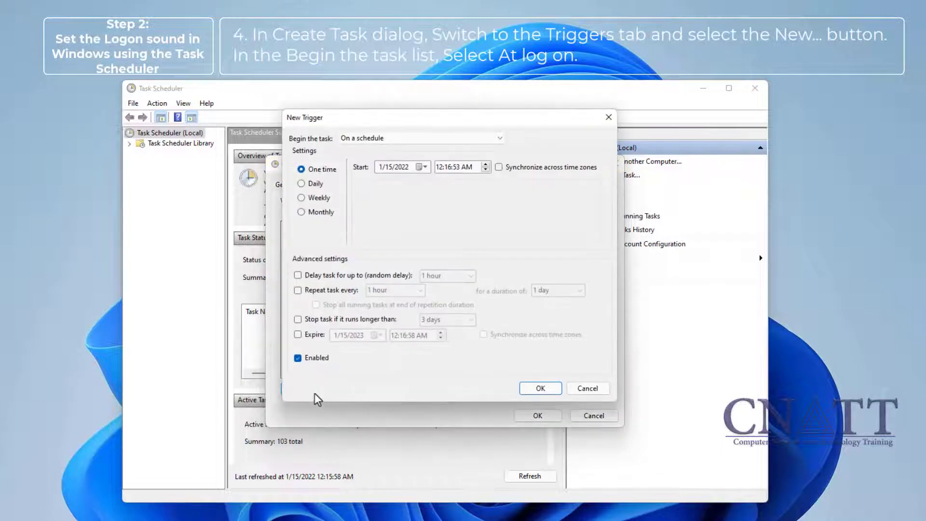
click(401, 143)
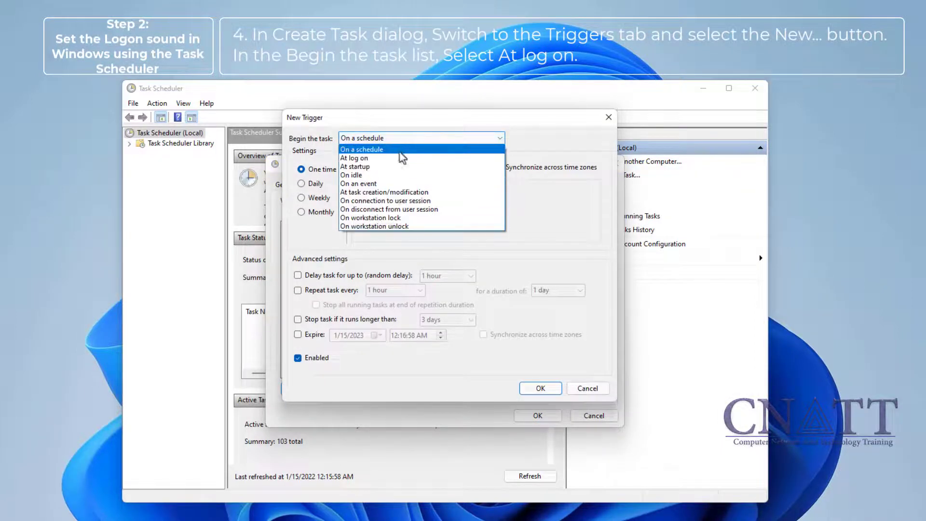
click(399, 159)
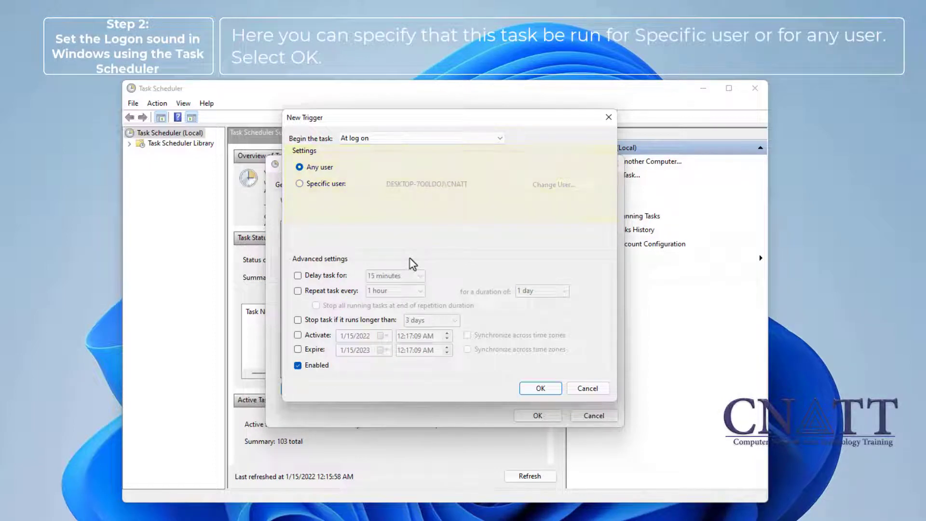
click(532, 390)
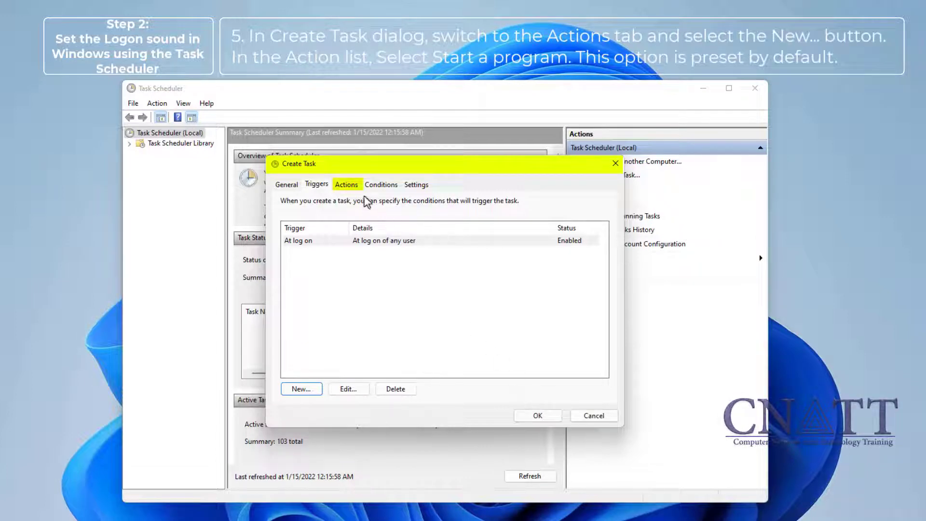
Step: On the Actions tab, add a new action and keep its type as Start a program
click(349, 187)
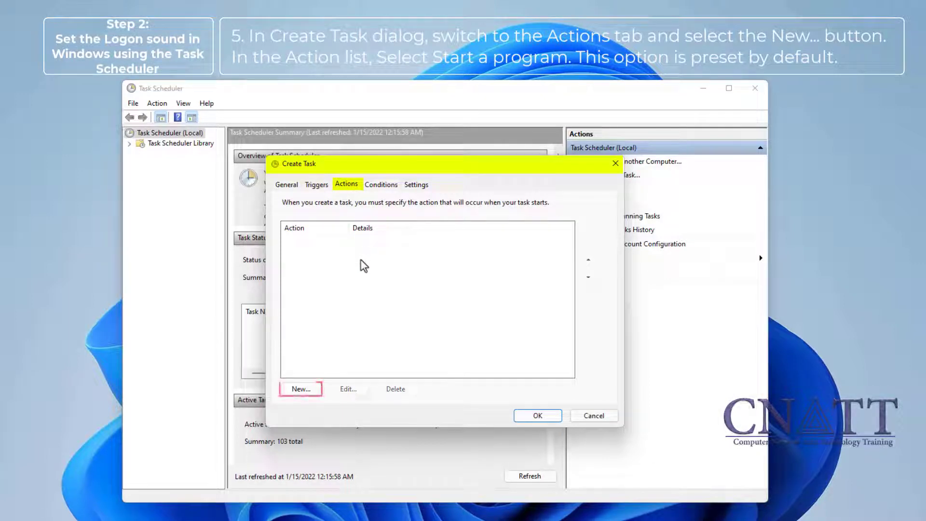
click(319, 390)
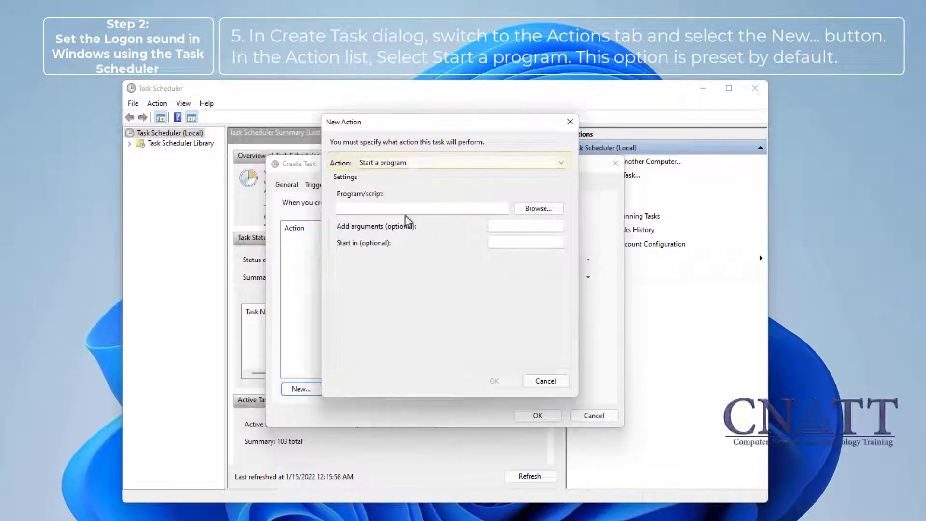
click(413, 167)
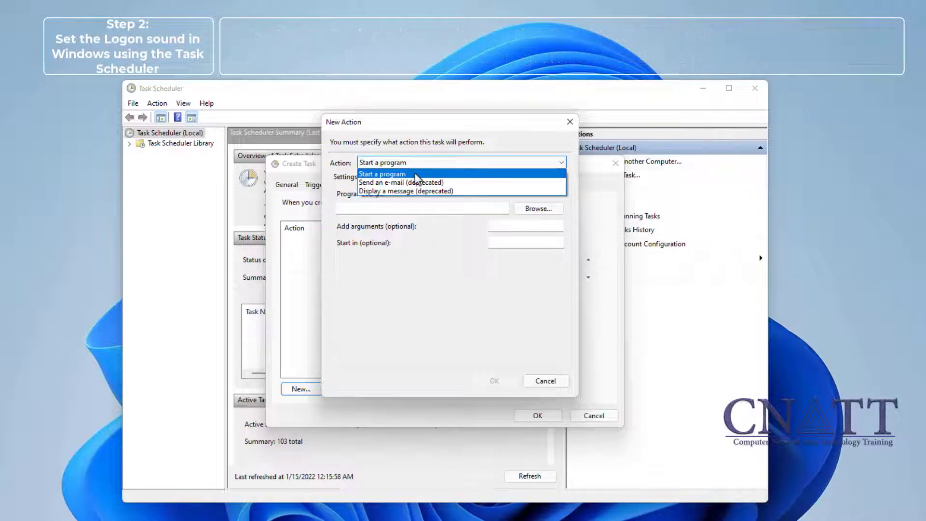
click(414, 173)
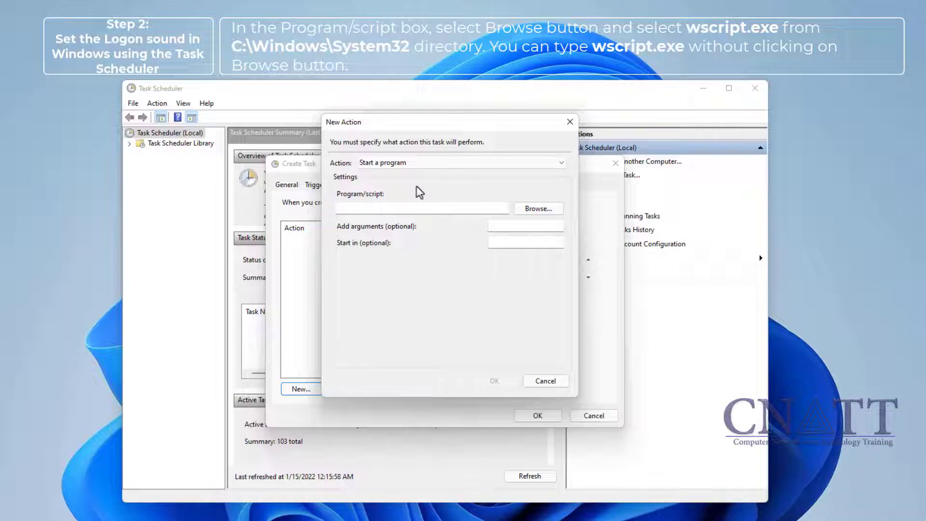
Step: Browse System32 and choose wscript.exe as the action's program
click(558, 212)
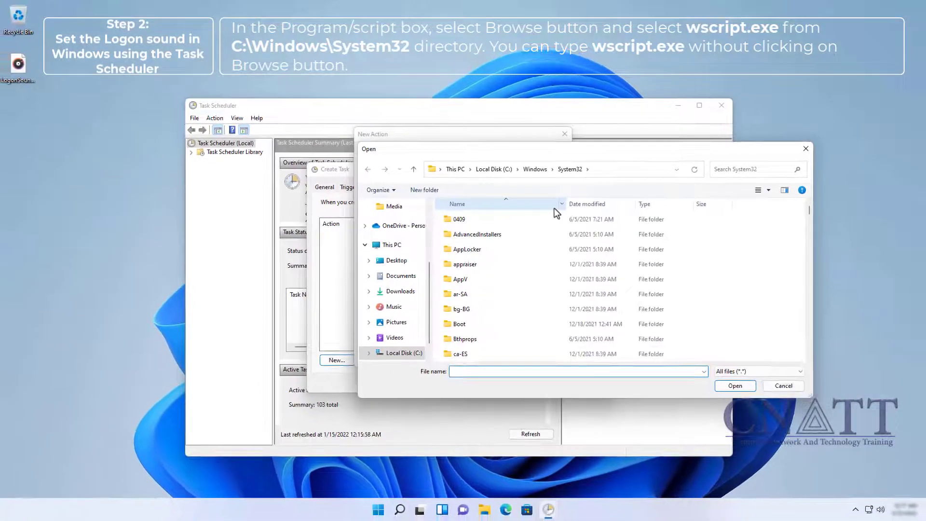
drag(809, 212, 816, 331)
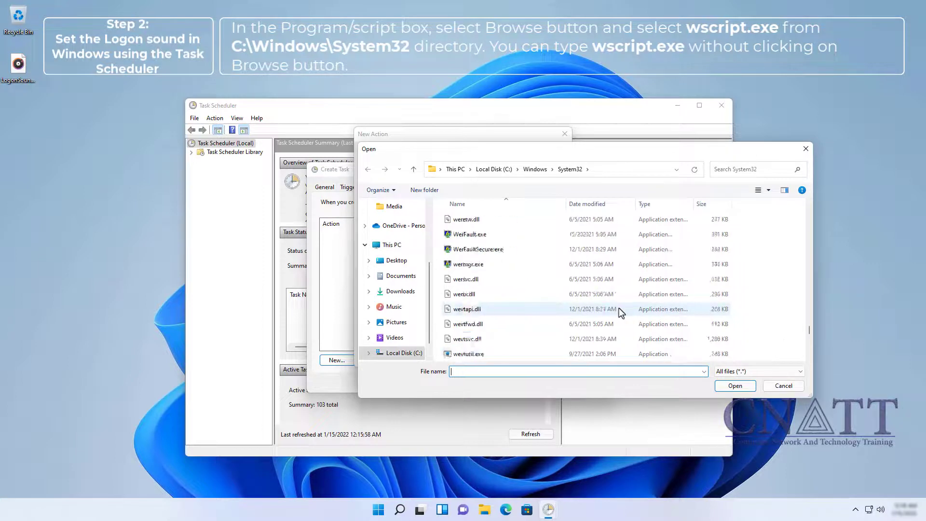
scroll(618, 309, down, 20)
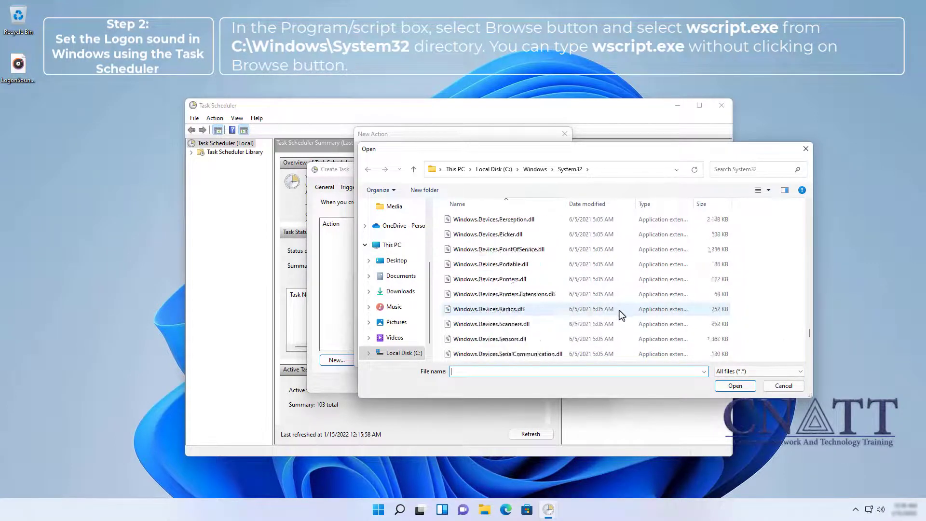
scroll(618, 311, down, 20)
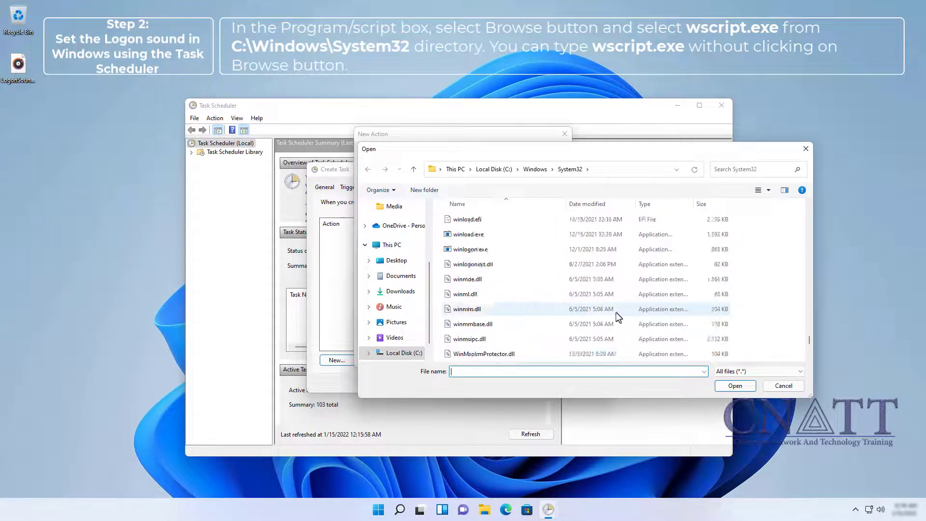
scroll(617, 313, down, 20)
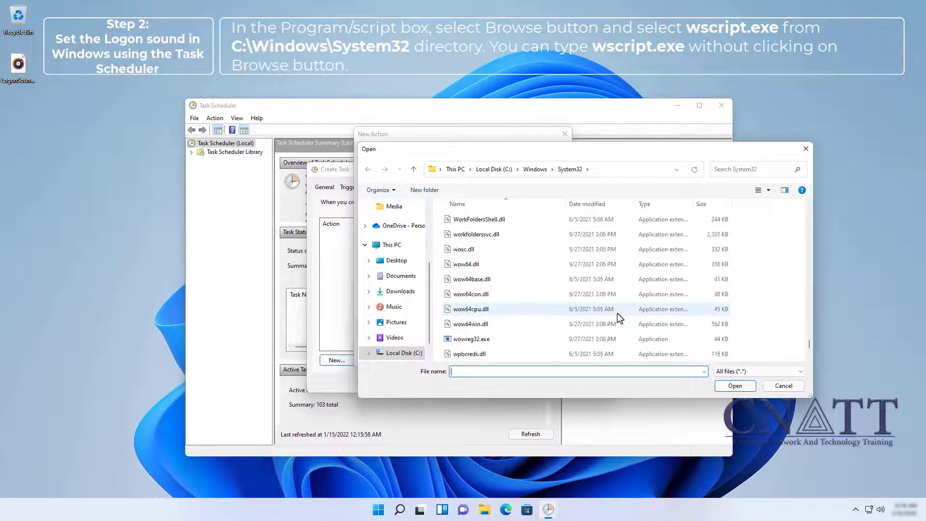
scroll(617, 313, down, 15)
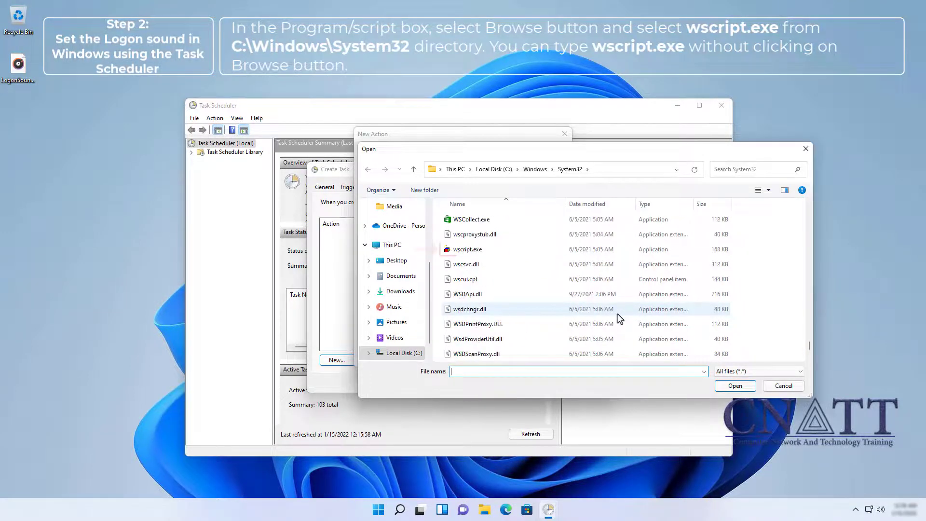
click(550, 248)
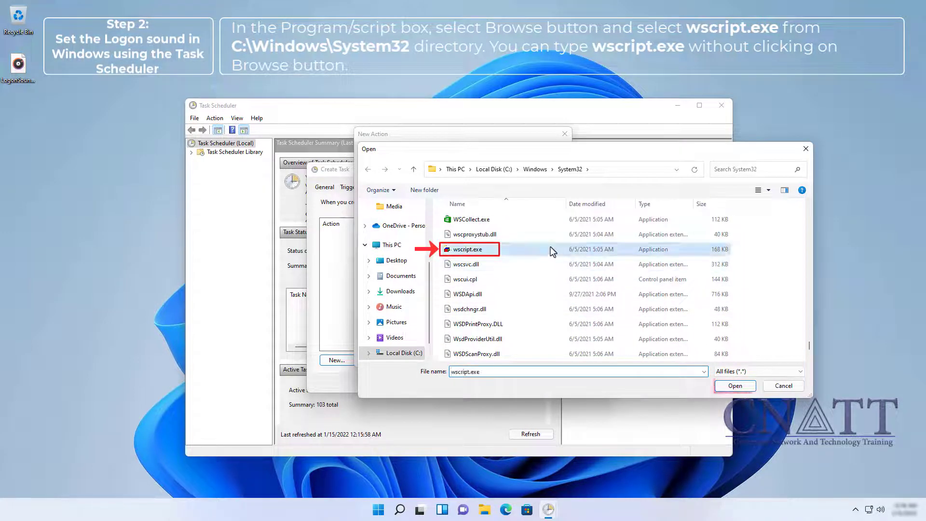
click(726, 387)
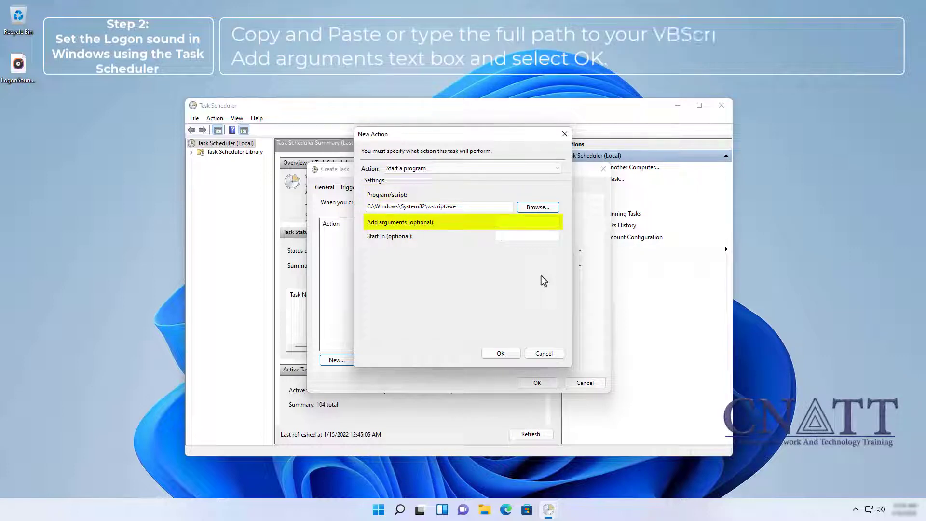
Step: Open File Explorer and navigate to C:\Windows\Media
click(484, 510)
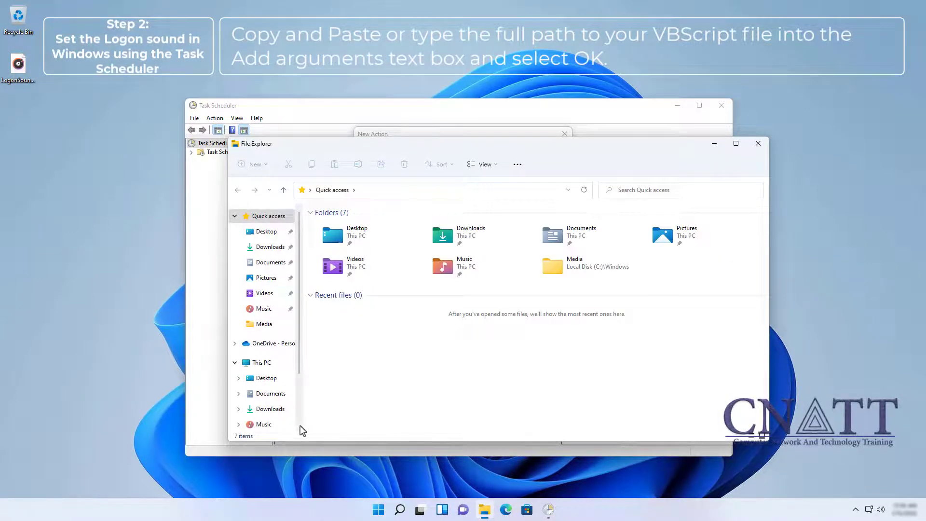
click(261, 362)
click(367, 309)
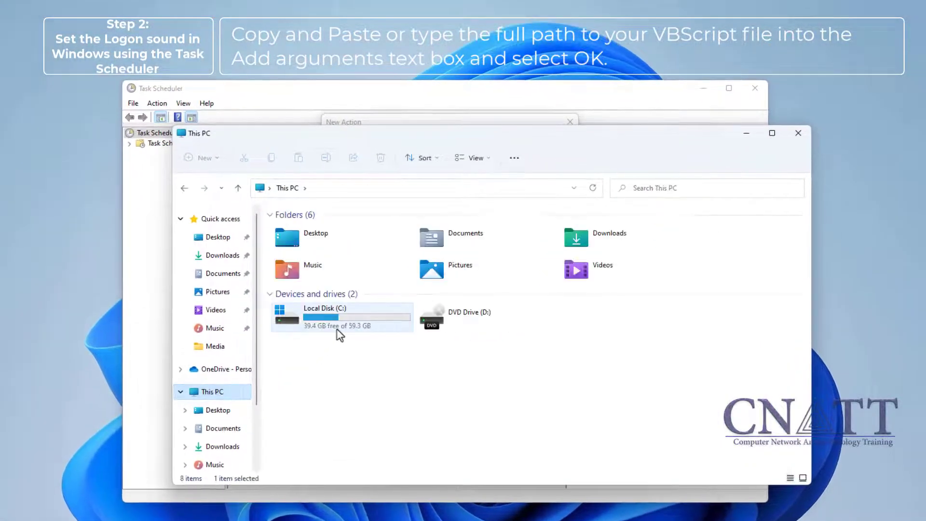
double_click(336, 327)
click(311, 304)
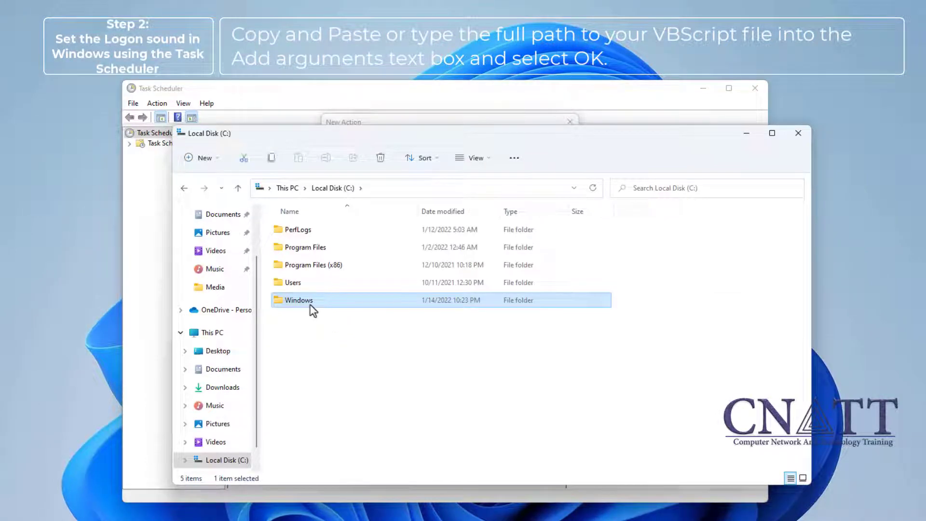
double_click(311, 305)
scroll(313, 309, down, 3)
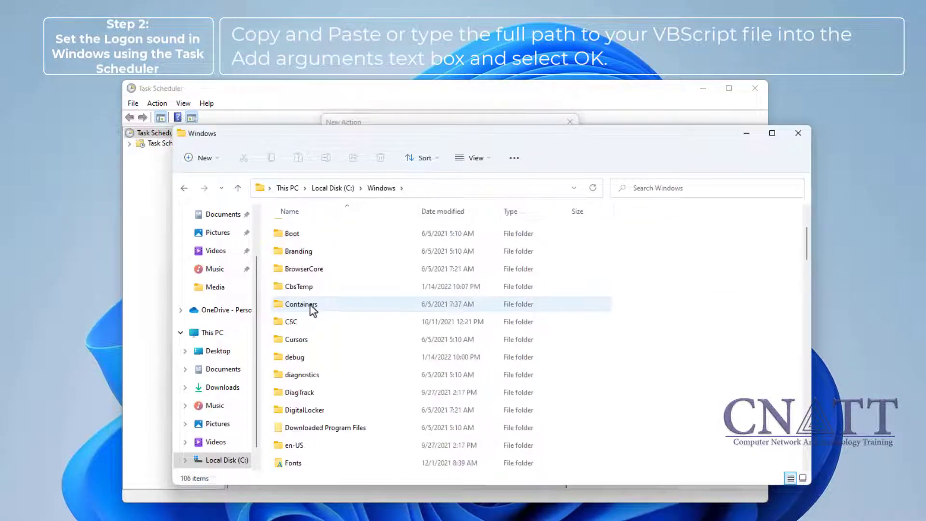
scroll(409, 395, down, 2)
scroll(409, 394, down, 3)
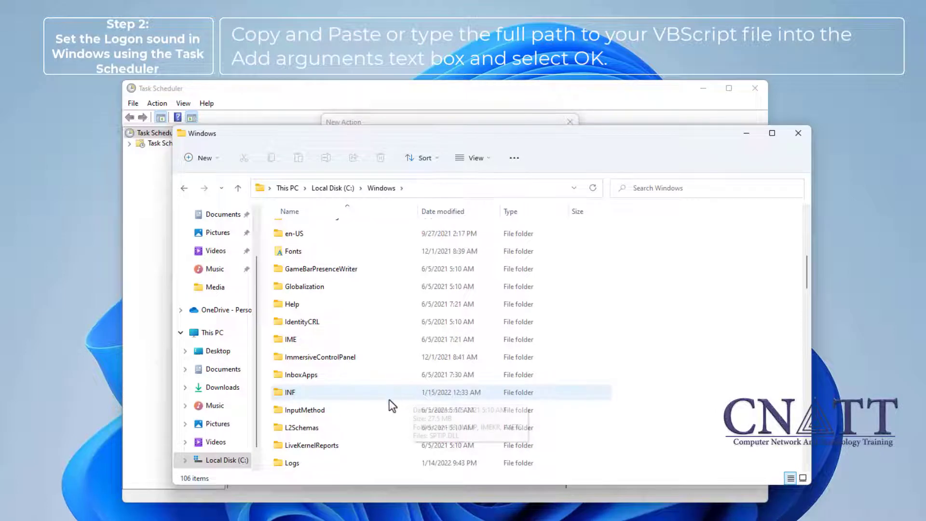
double_click(293, 379)
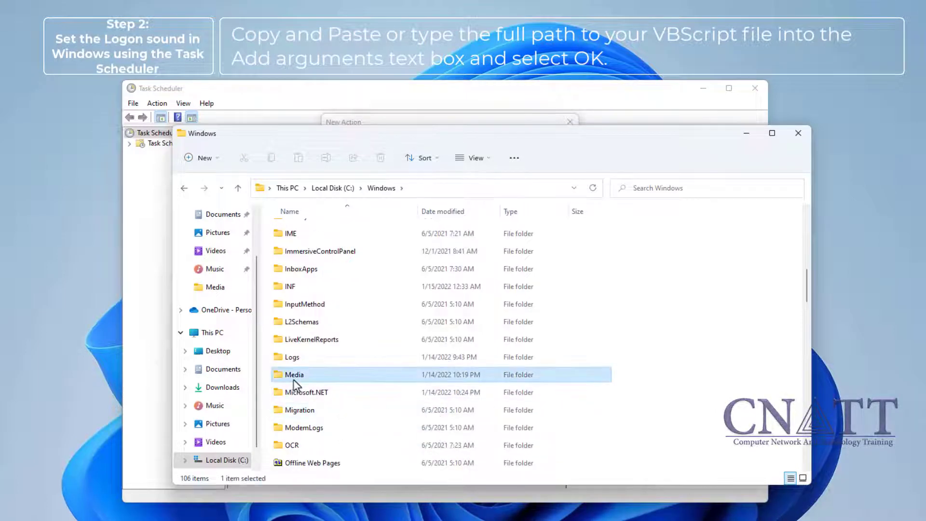
Step: Copy LogonSound.vbs as a path and go back to the New Action dialog
scroll(385, 390, down, 5)
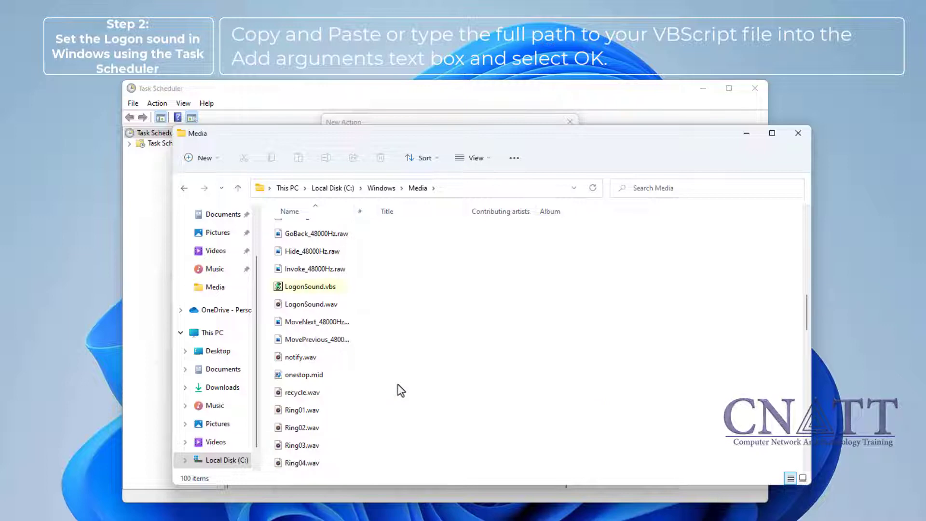
click(334, 291)
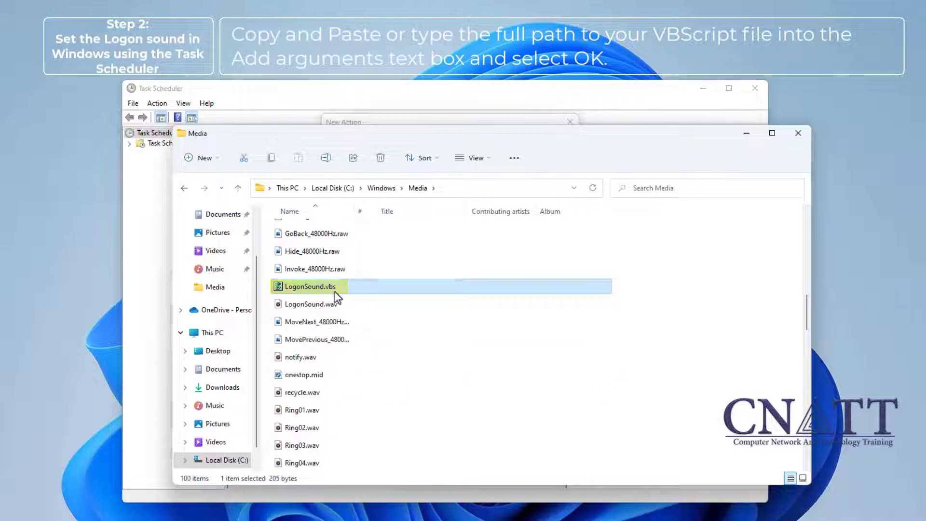
right_click(337, 290)
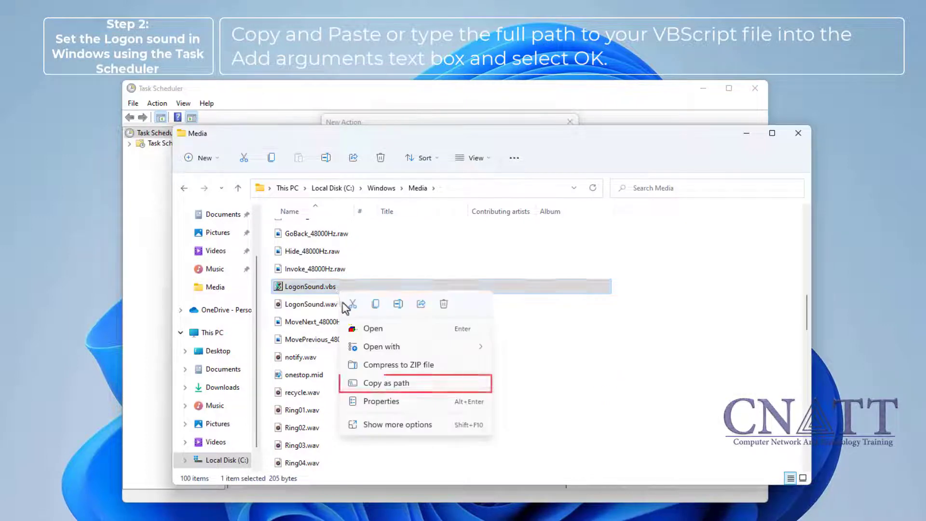
click(391, 384)
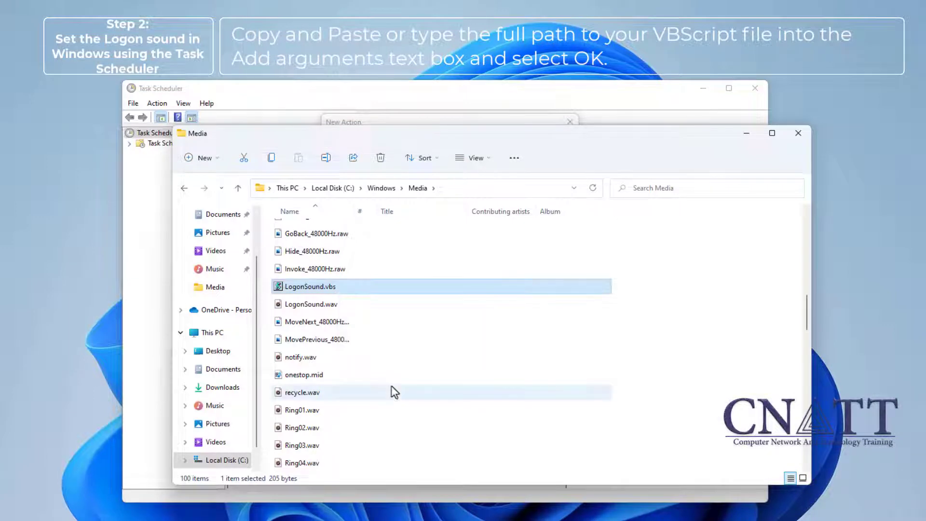
click(380, 121)
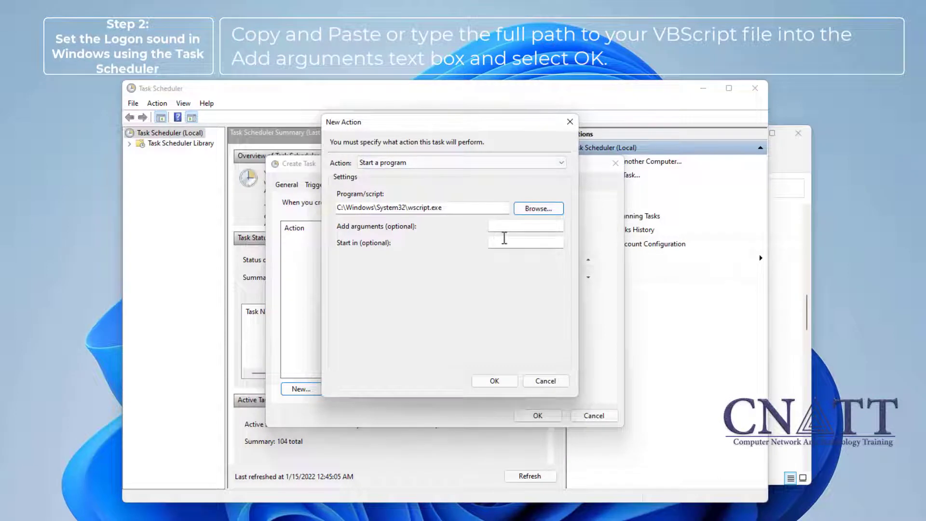
Step: Paste "C:\Windows\Media\LogonSound.vbs" into Add arguments and confirm the action
right_click(518, 229)
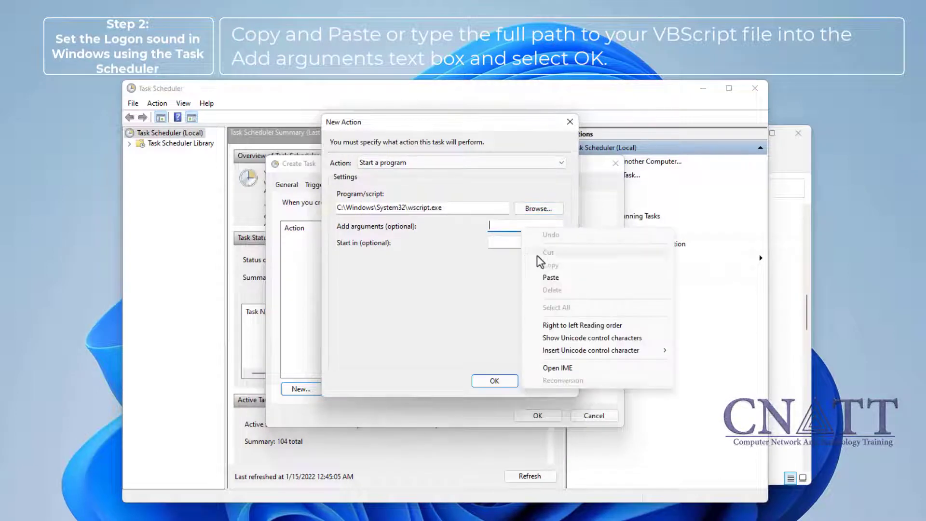
click(549, 278)
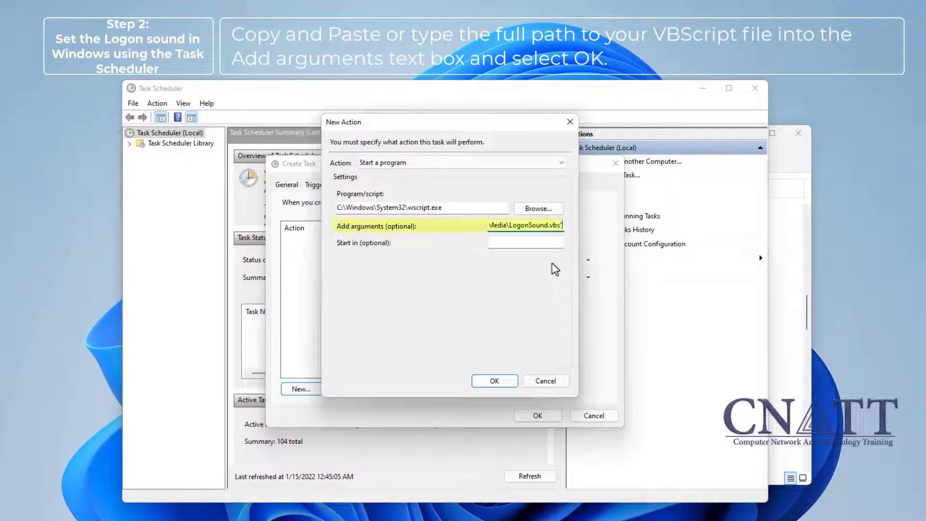
drag(562, 227, 461, 227)
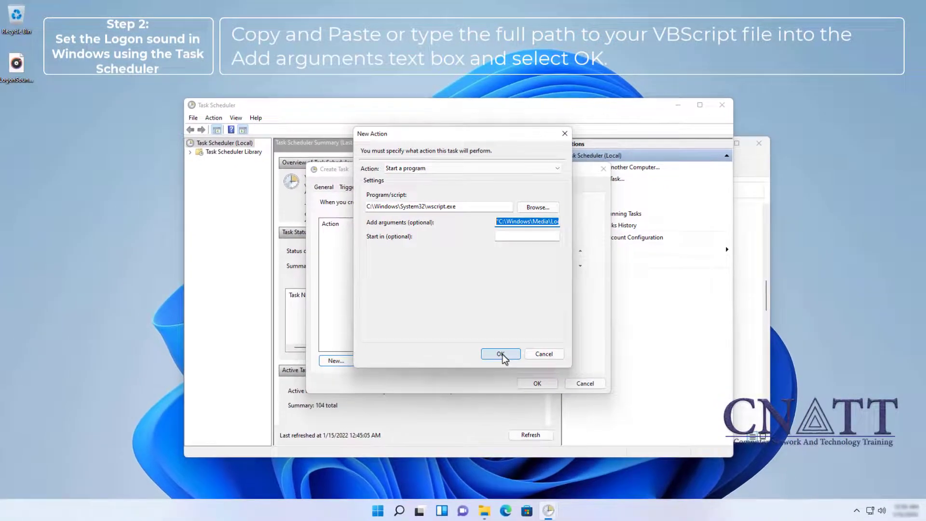
click(496, 384)
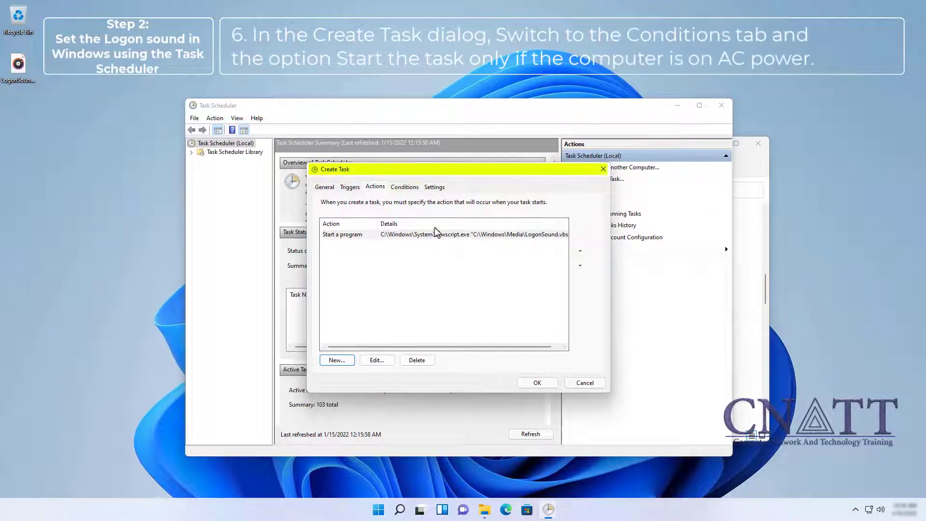
Step: Uncheck 'Start the task only if the computer is on AC power' and save the task
click(412, 191)
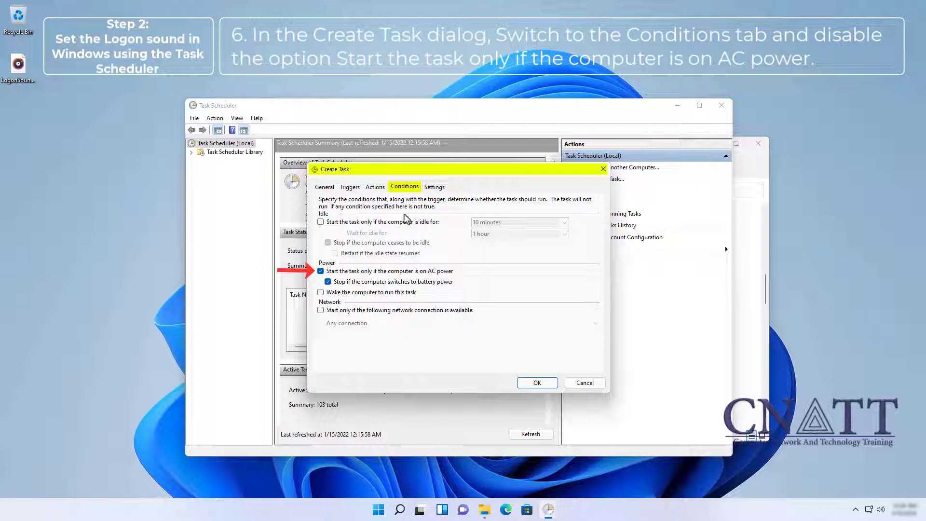
click(323, 273)
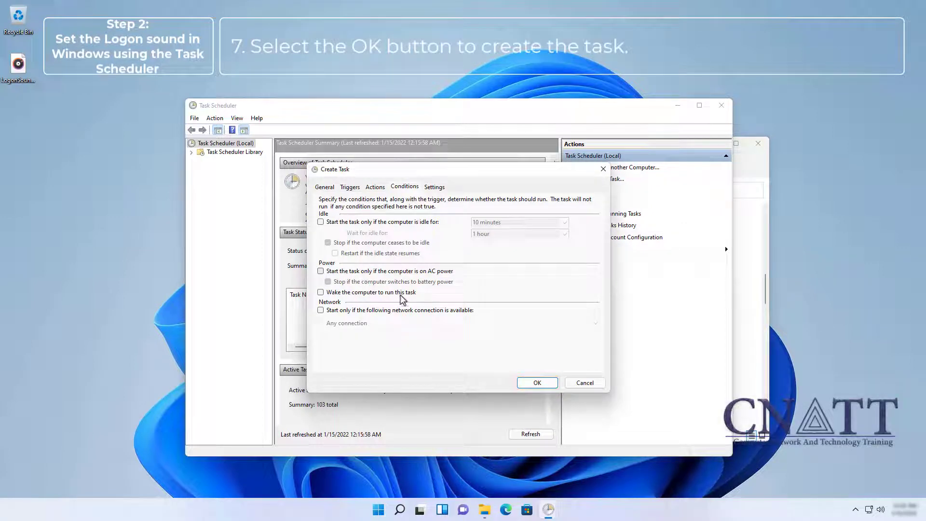
click(537, 382)
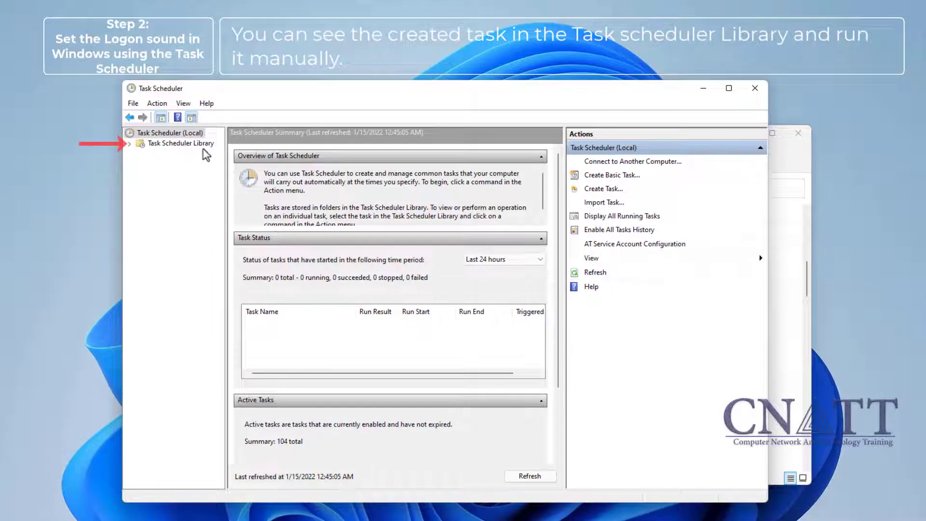
Step: In Task Scheduler Library, widen the Name column and run Play Logon Sound manually
click(201, 144)
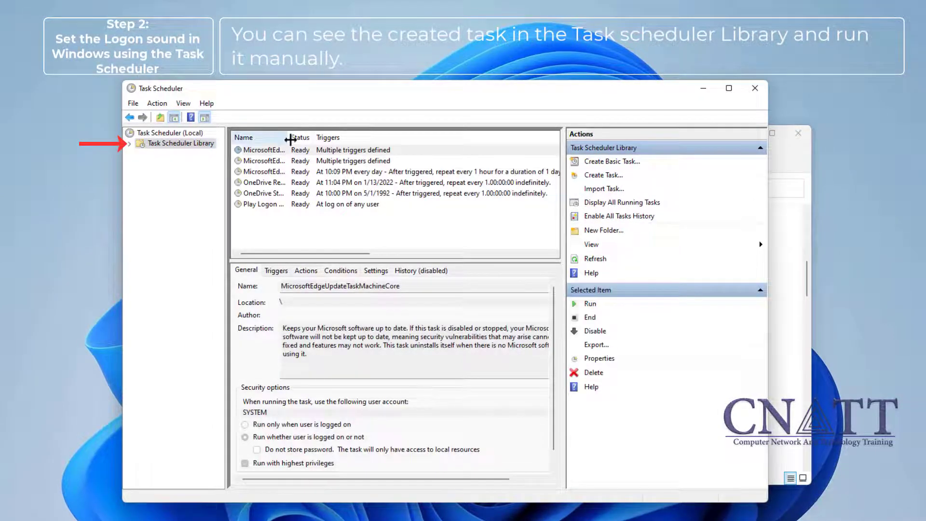
drag(291, 138, 346, 138)
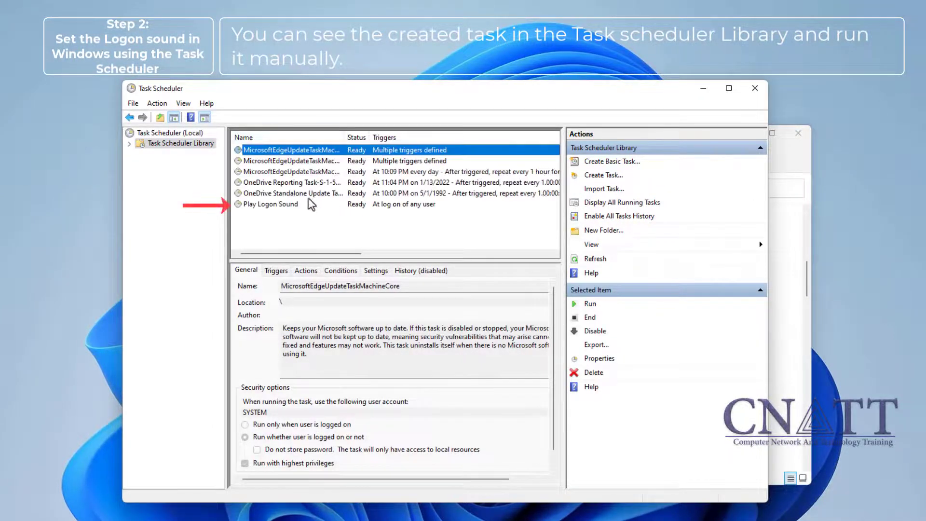
click(299, 204)
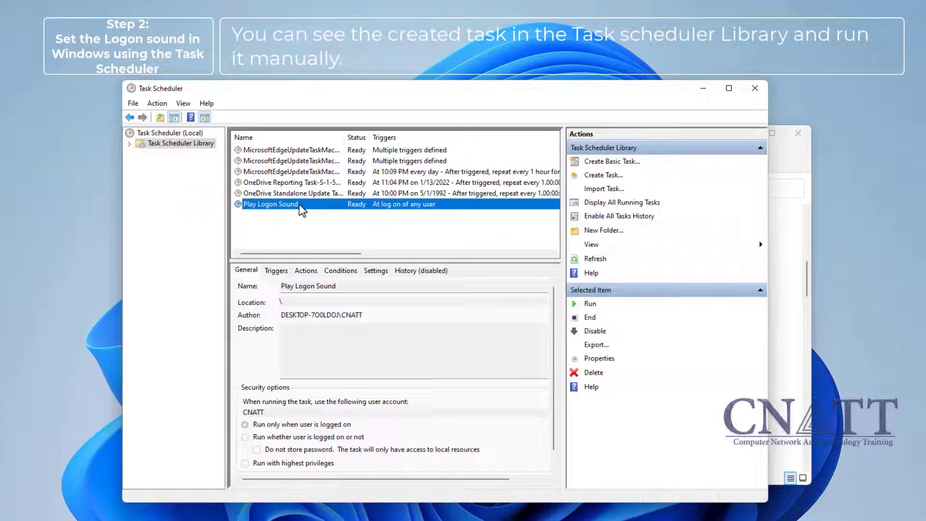
right_click(299, 204)
click(320, 211)
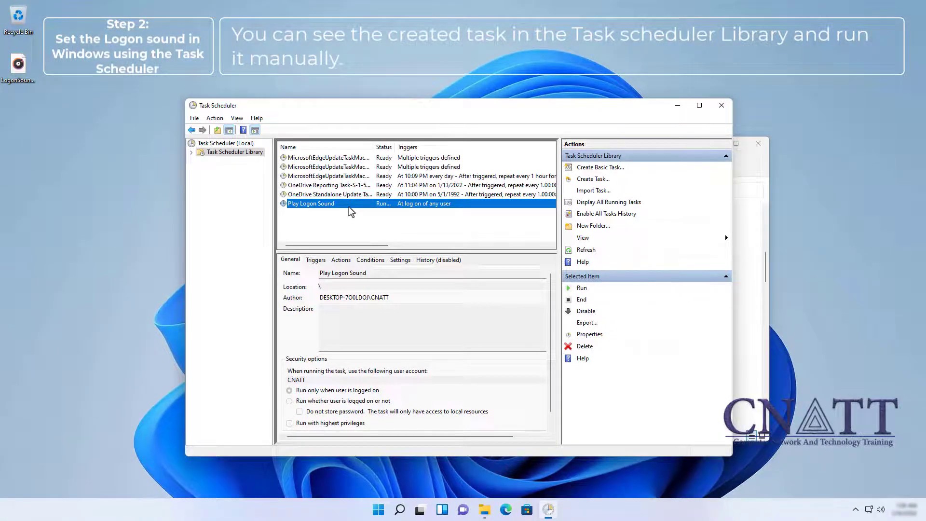
Step: Close Task Scheduler and the Media folder, then sign out of Windows and back in
click(721, 105)
click(755, 145)
click(389, 509)
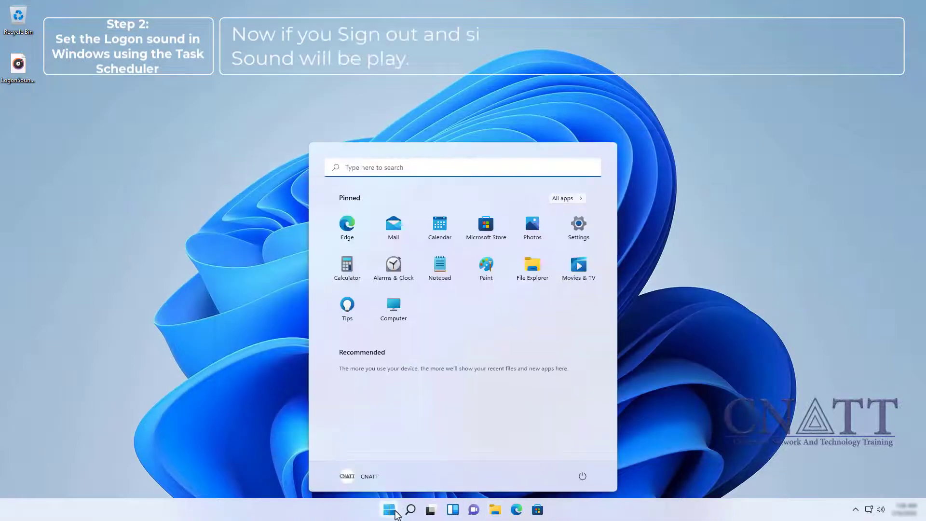
click(374, 479)
click(365, 457)
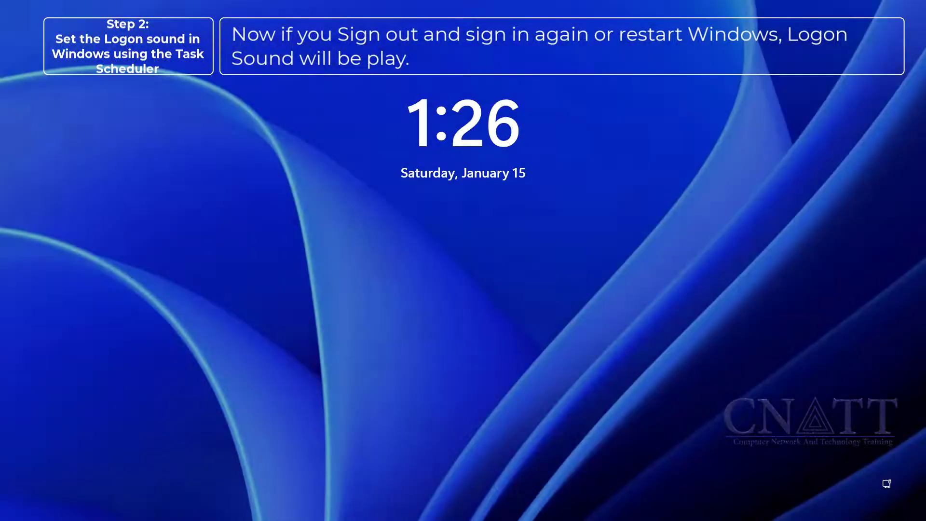
click(497, 226)
click(470, 281)
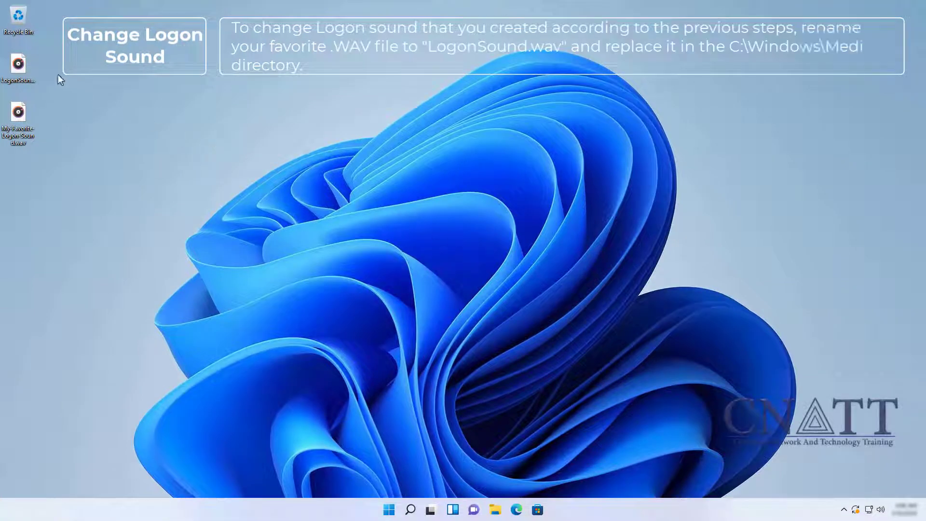
Step: Delete the old desktop LogonSound.wav, rename the favourite sound to LogonSound.wav, and copy it
click(24, 73)
drag(25, 65, 28, 20)
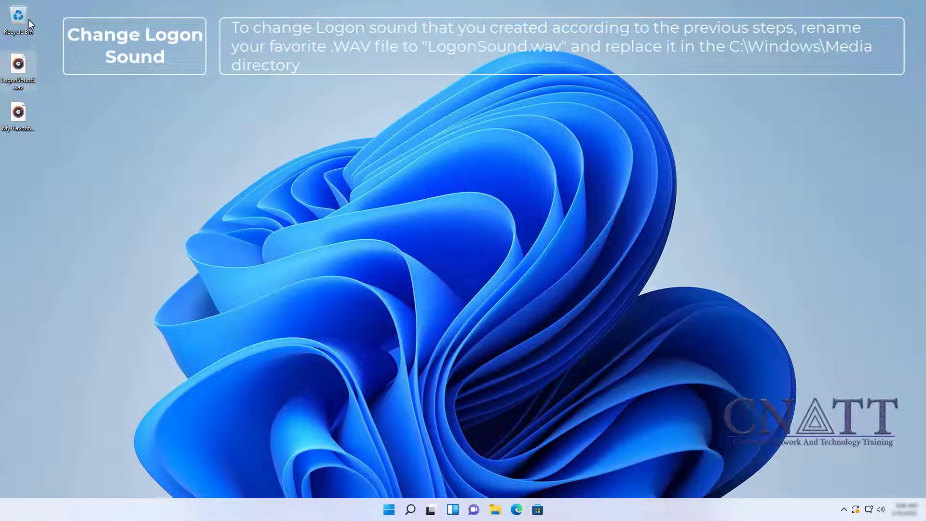
right_click(25, 115)
click(77, 127)
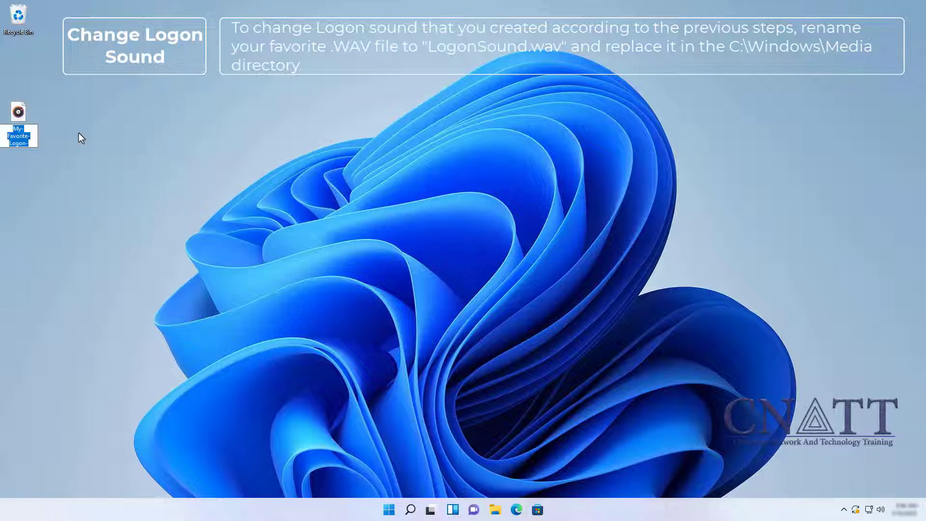
text(Logo)
text(nSoun)
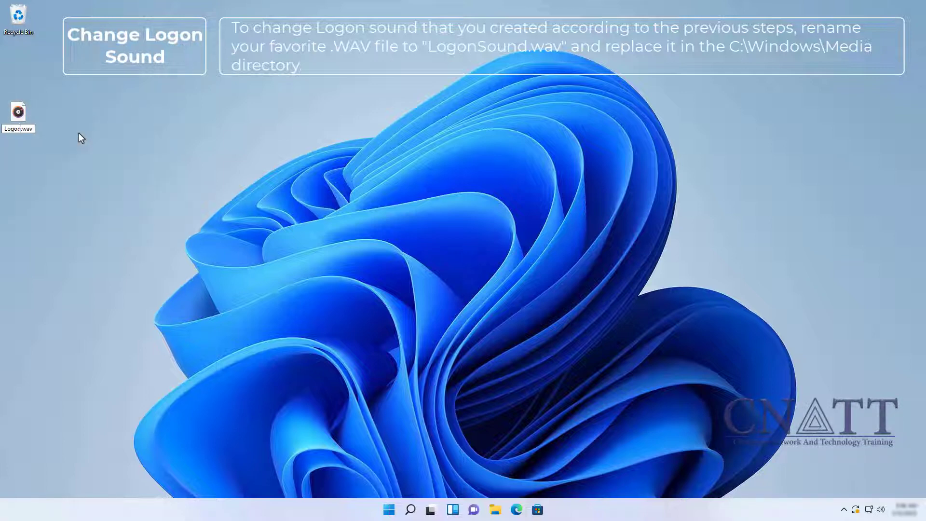
text(d)
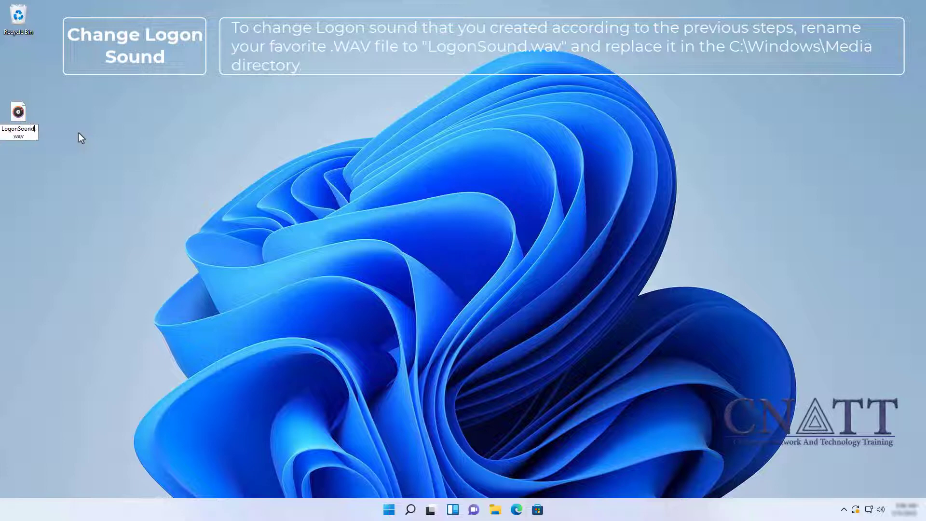
key(Return)
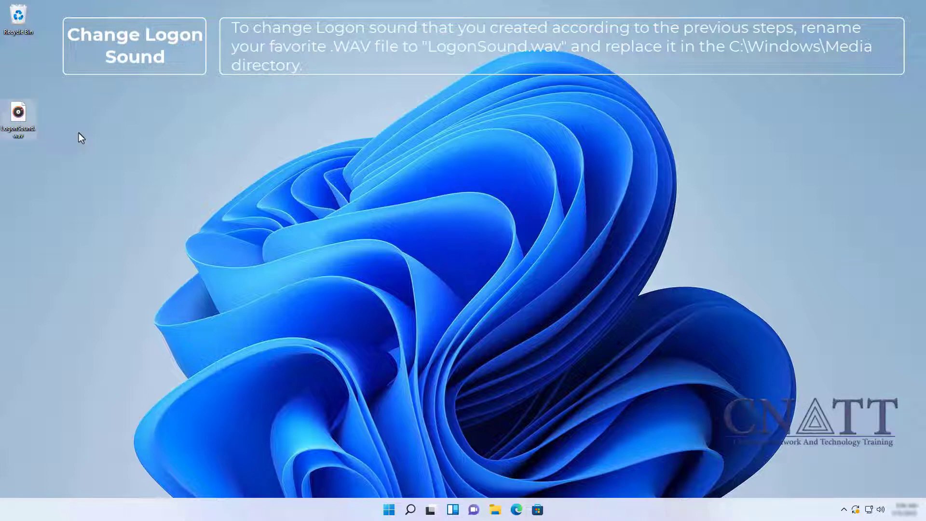
right_click(20, 129)
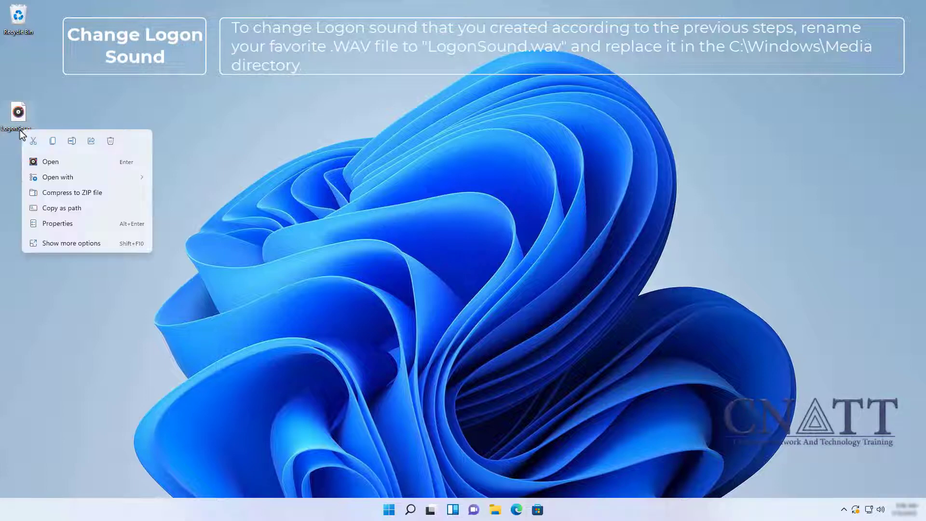
click(53, 141)
Step: Paste it into C:\Windows\Media, replacing the existing LogonSound.wav with administrator permission
click(495, 509)
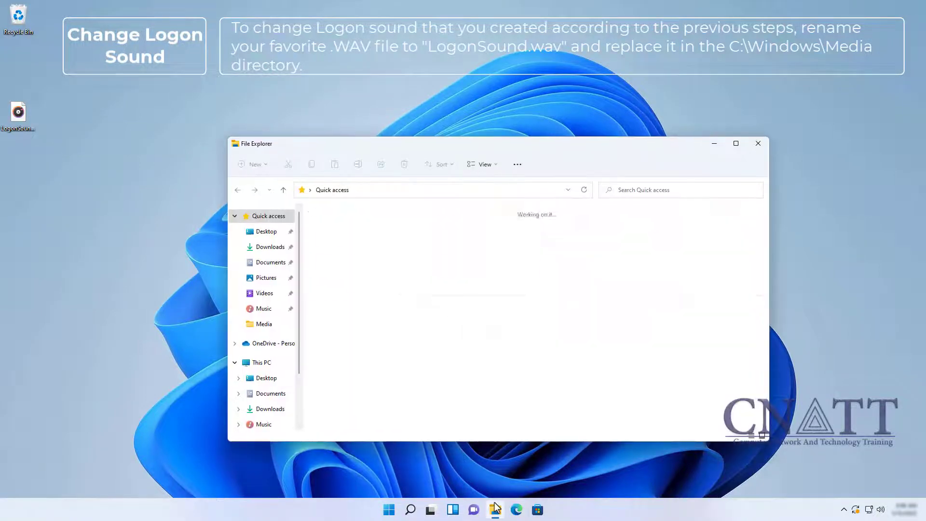
click(263, 362)
double_click(352, 292)
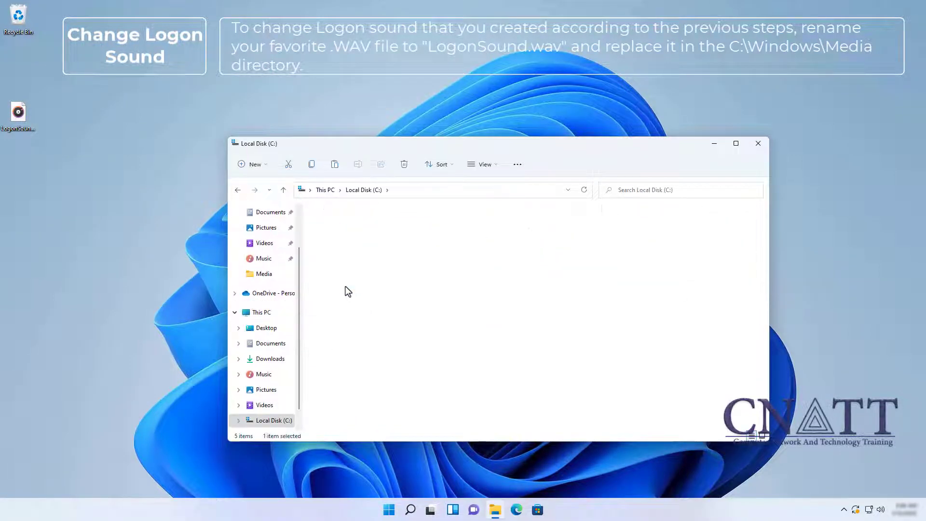
double_click(345, 285)
double_click(337, 226)
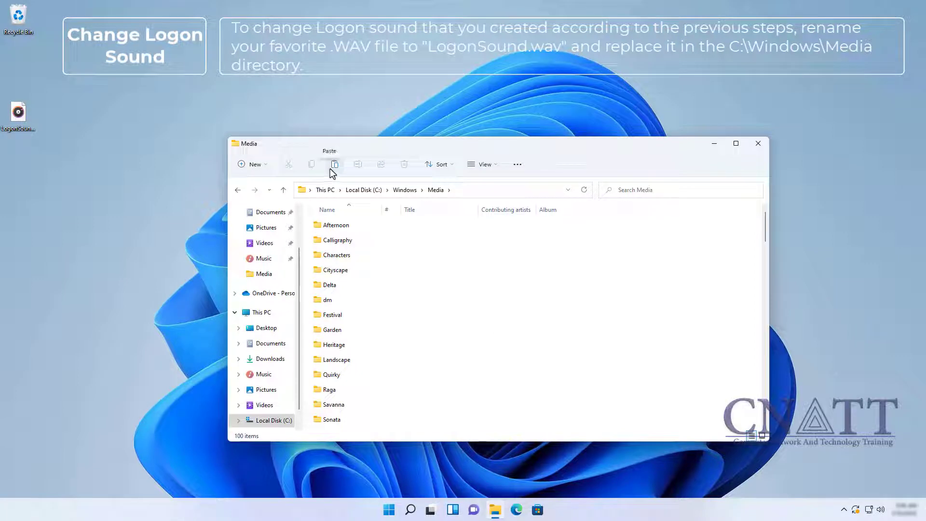
click(335, 164)
click(508, 187)
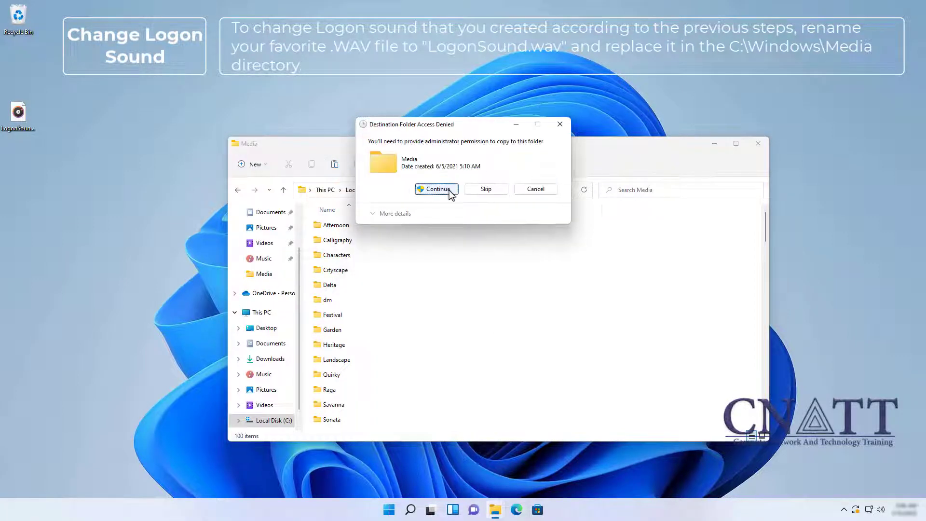
click(447, 189)
scroll(415, 337, down, 10)
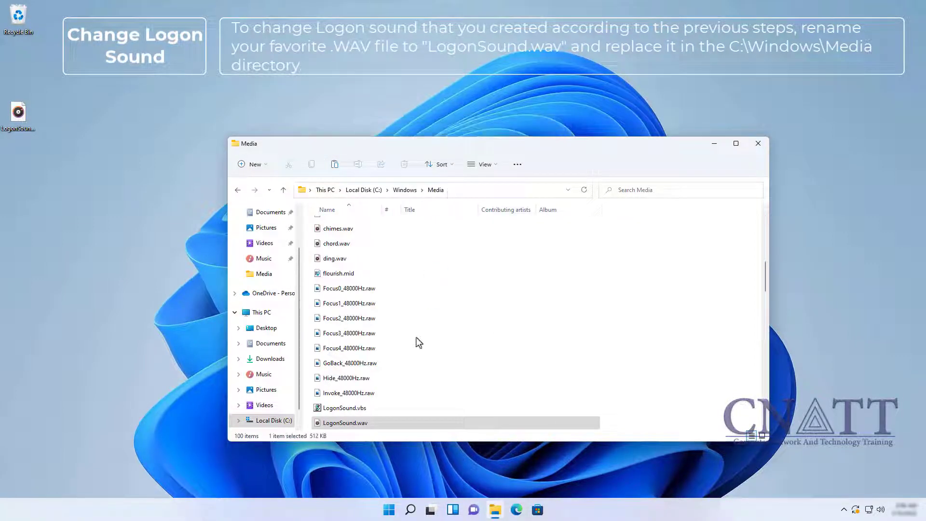
click(363, 319)
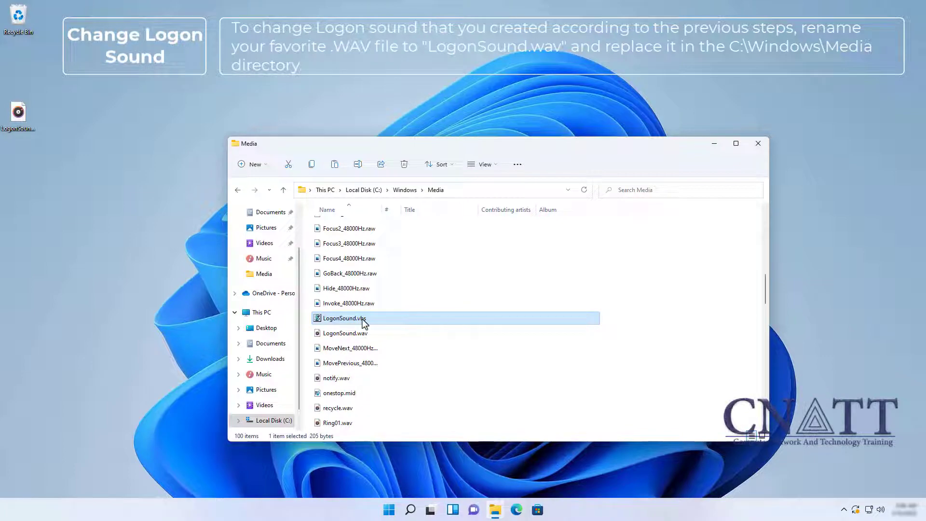
click(758, 143)
click(385, 504)
Step: Sign out from the Start menu account button, then dismiss the lock screen and sign back in
click(359, 476)
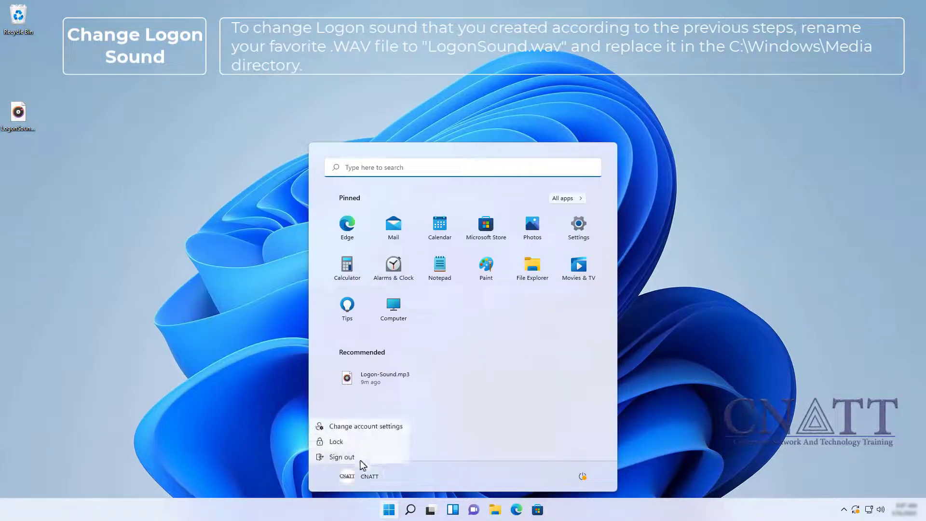
click(361, 459)
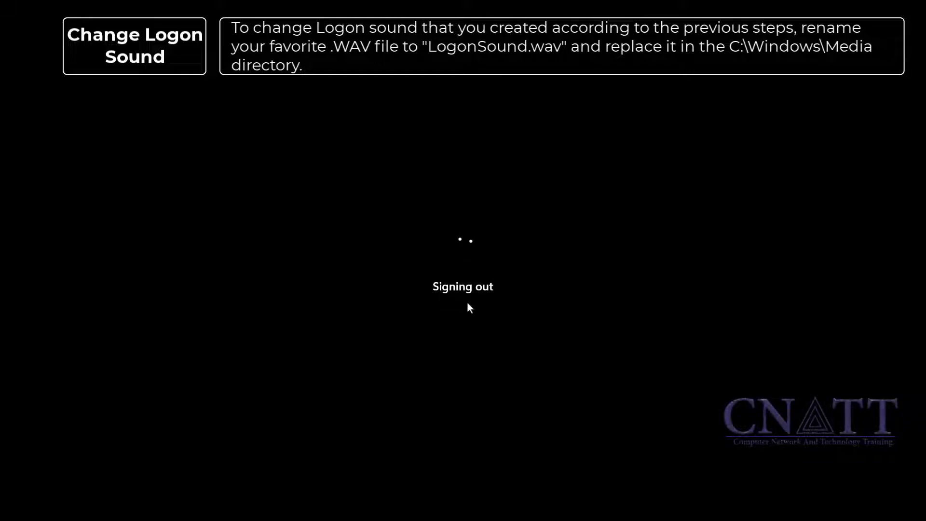
click(467, 302)
click(447, 281)
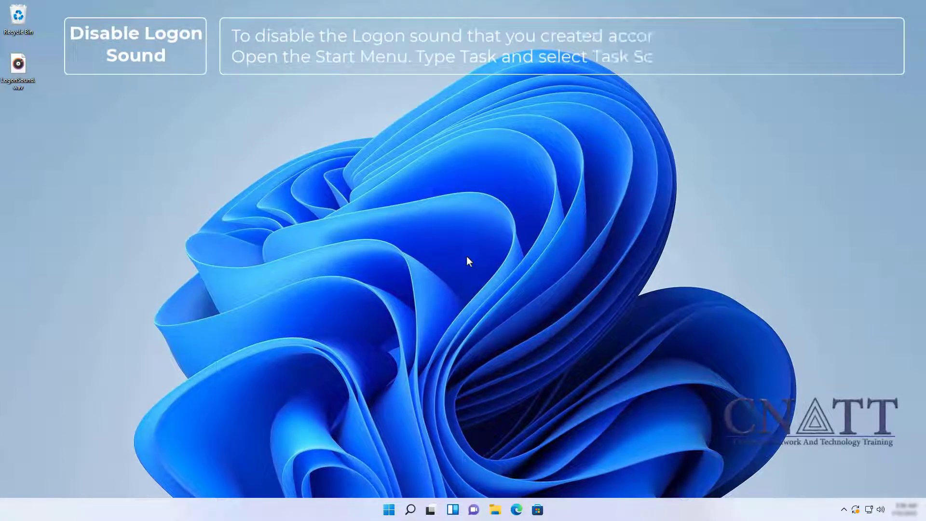
Step: Search the Start menu for 'task' and launch Task Scheduler from the results
click(389, 510)
text(task)
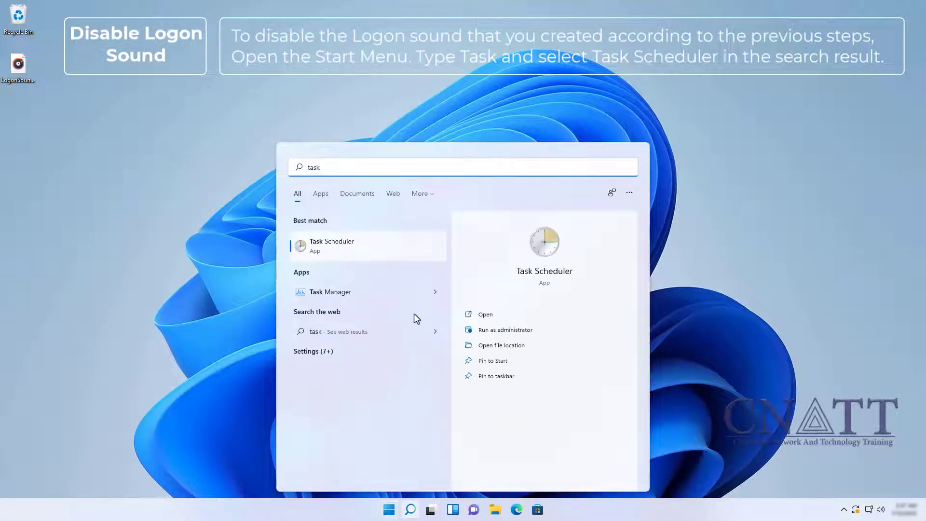
click(415, 251)
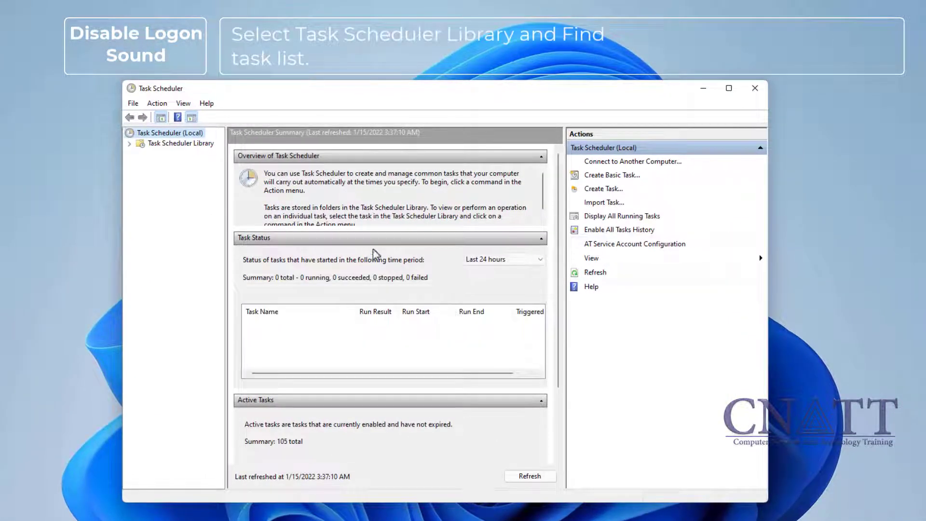
Step: Disable the Play Logon Sound task in the Task Scheduler Library and confirm its Disabled status
click(192, 146)
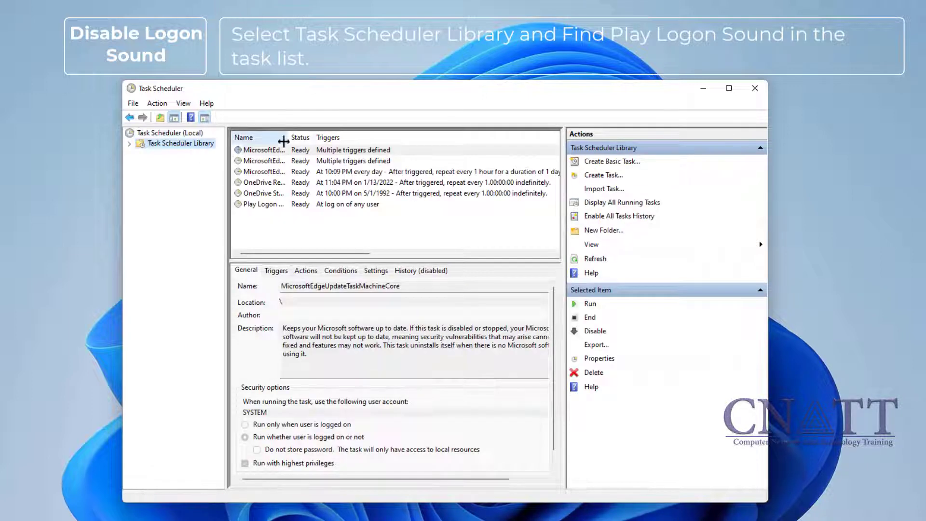
drag(289, 140, 338, 140)
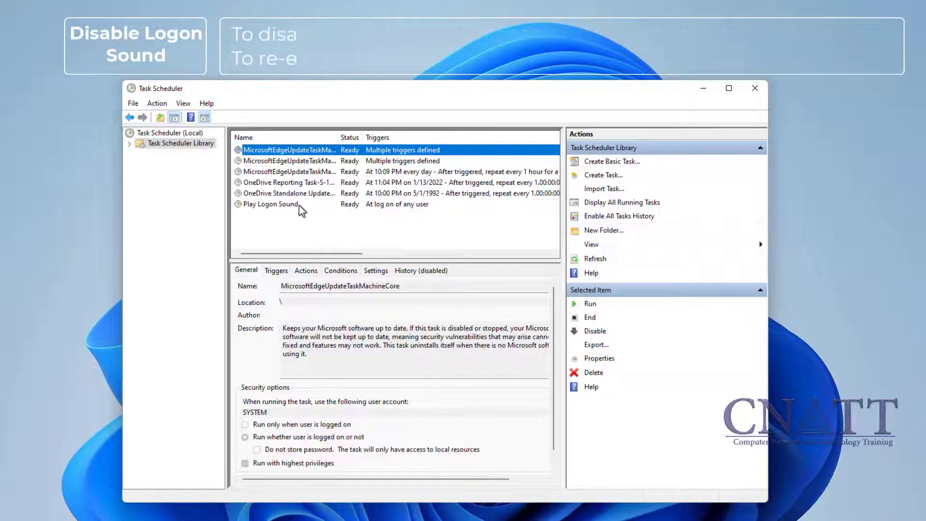
right_click(301, 210)
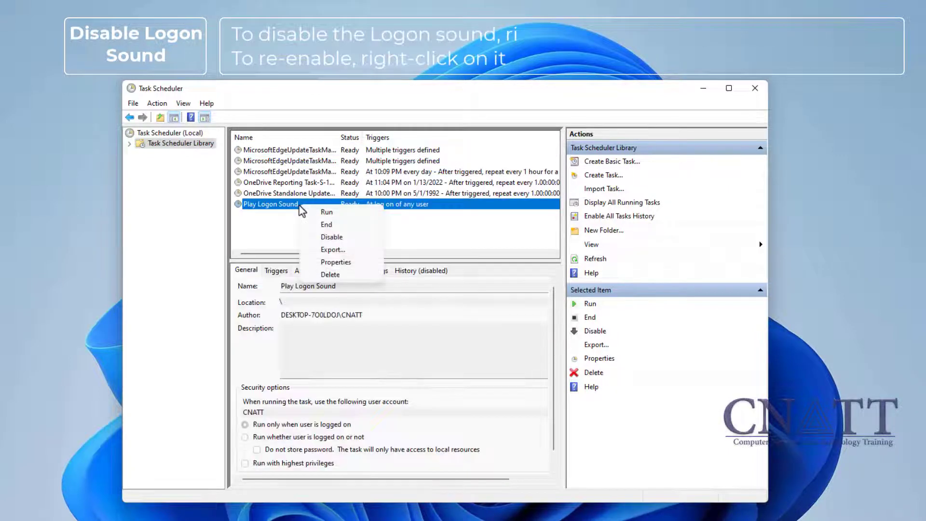
click(351, 238)
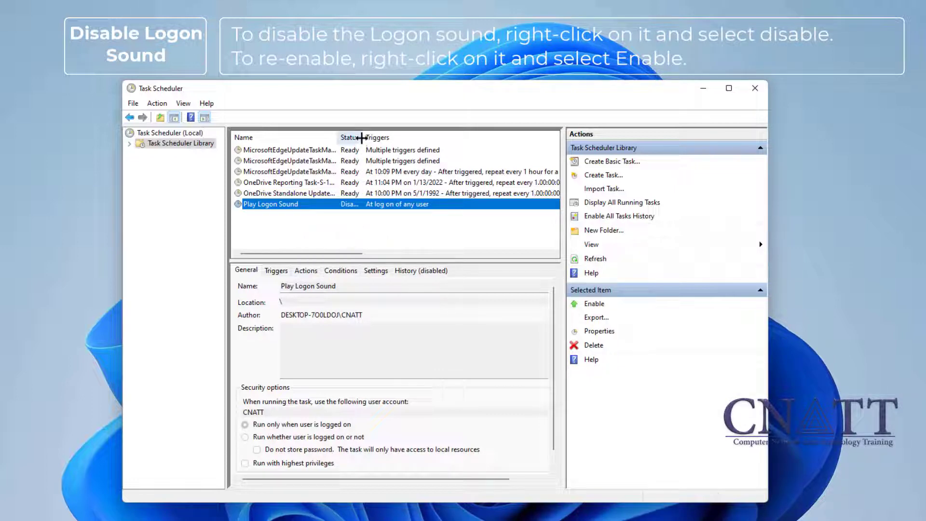
drag(363, 137, 376, 136)
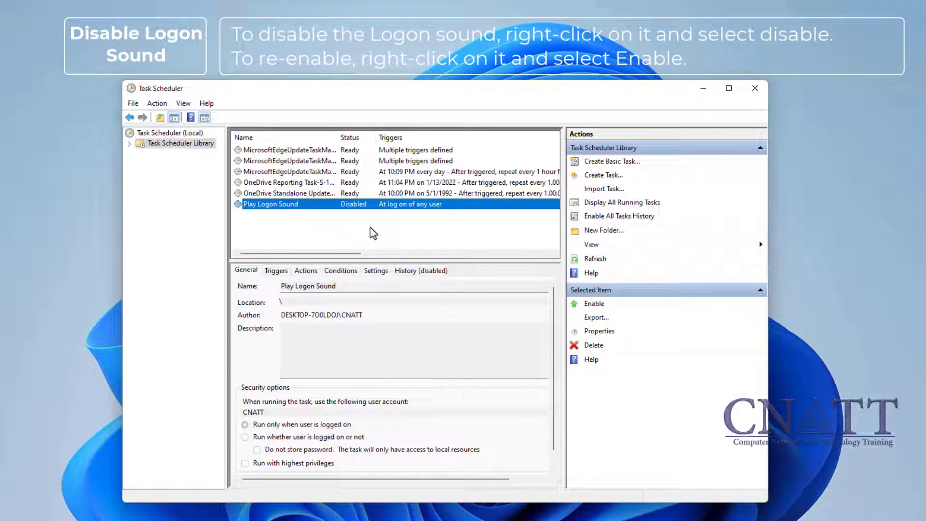
right_click(303, 211)
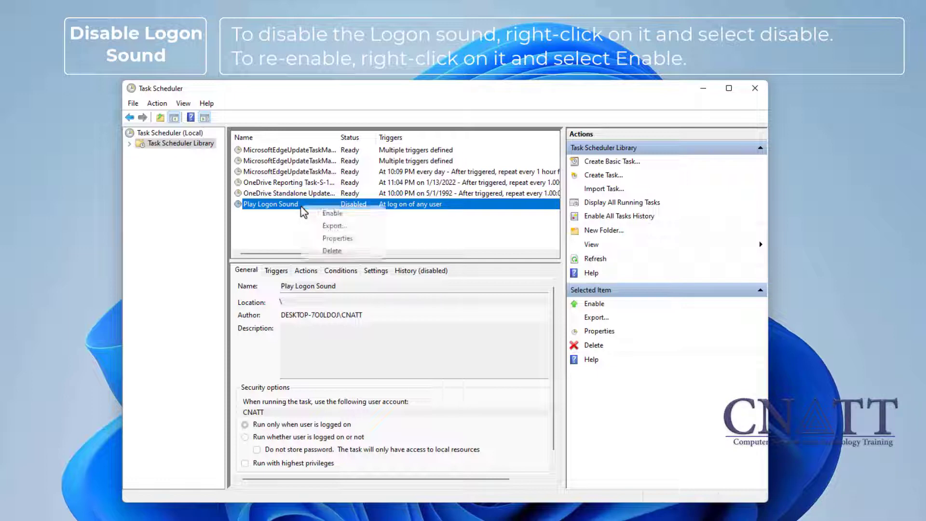